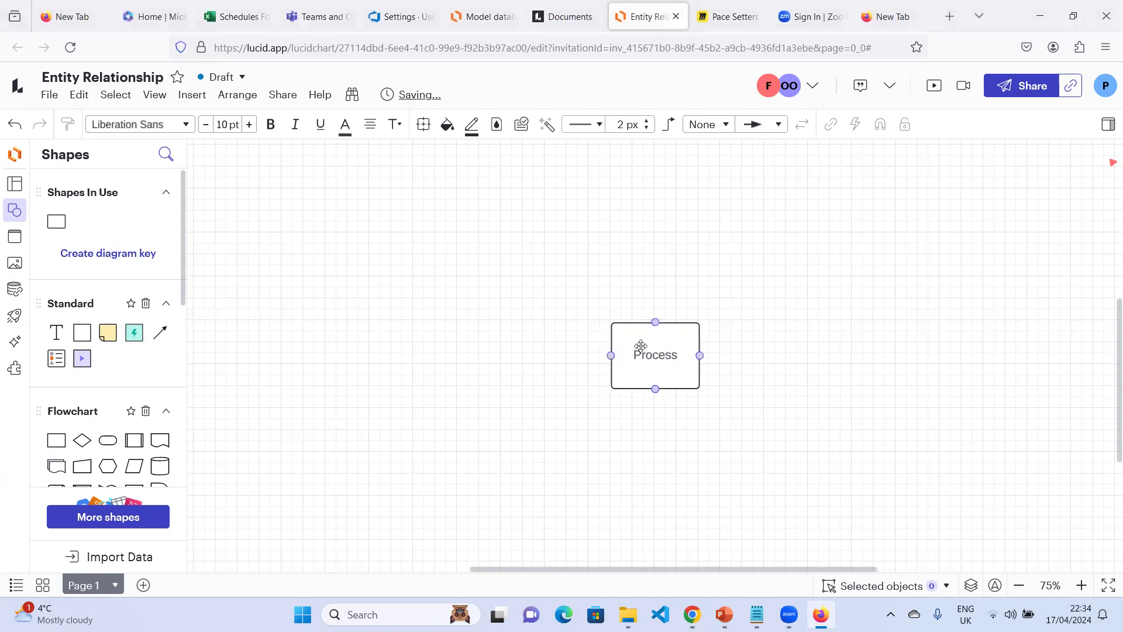
Step: Move the Process shape toward the upper-left area of the canvas and set its text size to 13 pt
{"action": "left_click_drag", "start_coordinate": [641, 345], "coordinate": [452, 287]}
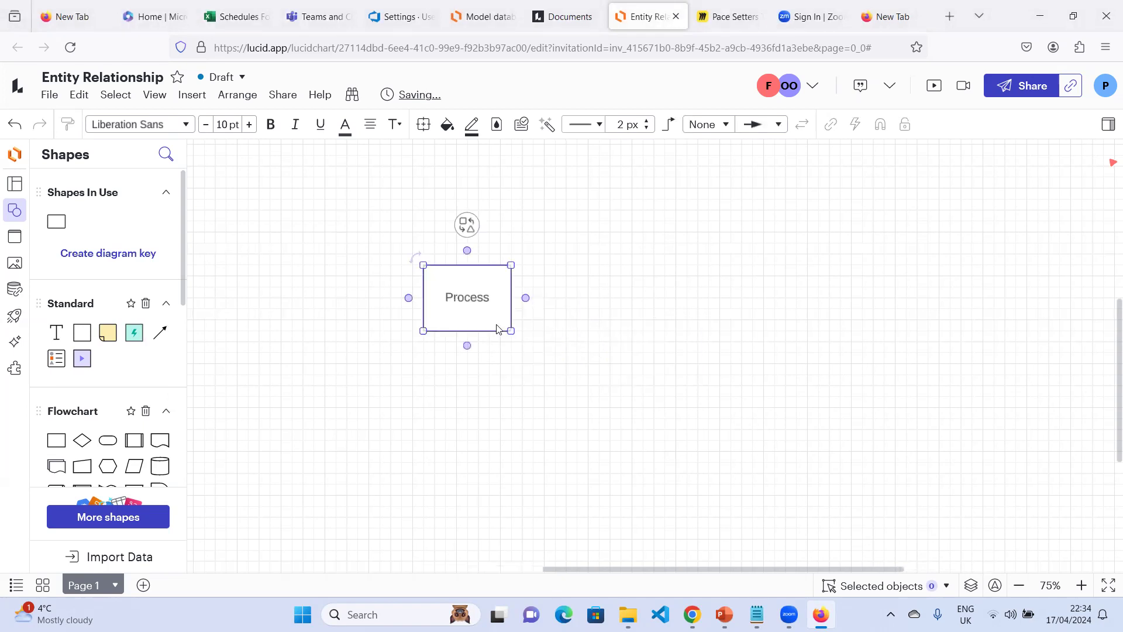
{"action": "left_click", "coordinate": [249, 125]}
{"action": "left_click", "coordinate": [249, 125]}
{"action": "left_click", "coordinate": [249, 125]}
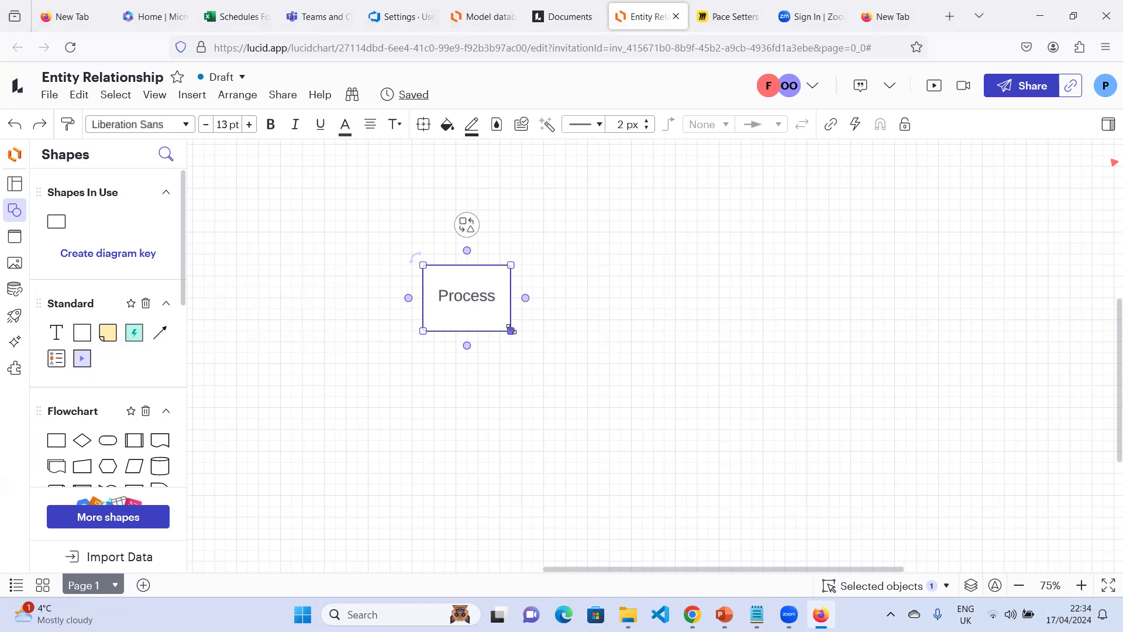
Step: Make the Process shape slightly taller and change its label's text color to dark green
{"action": "mouse_move", "coordinate": [510, 331]}
{"action": "left_mouse_down"}
{"action": "mouse_move", "coordinate": [646, 446]}
{"action": "mouse_move", "coordinate": [480, 342]}
{"action": "mouse_move", "coordinate": [514, 343]}
{"action": "left_mouse_up"}
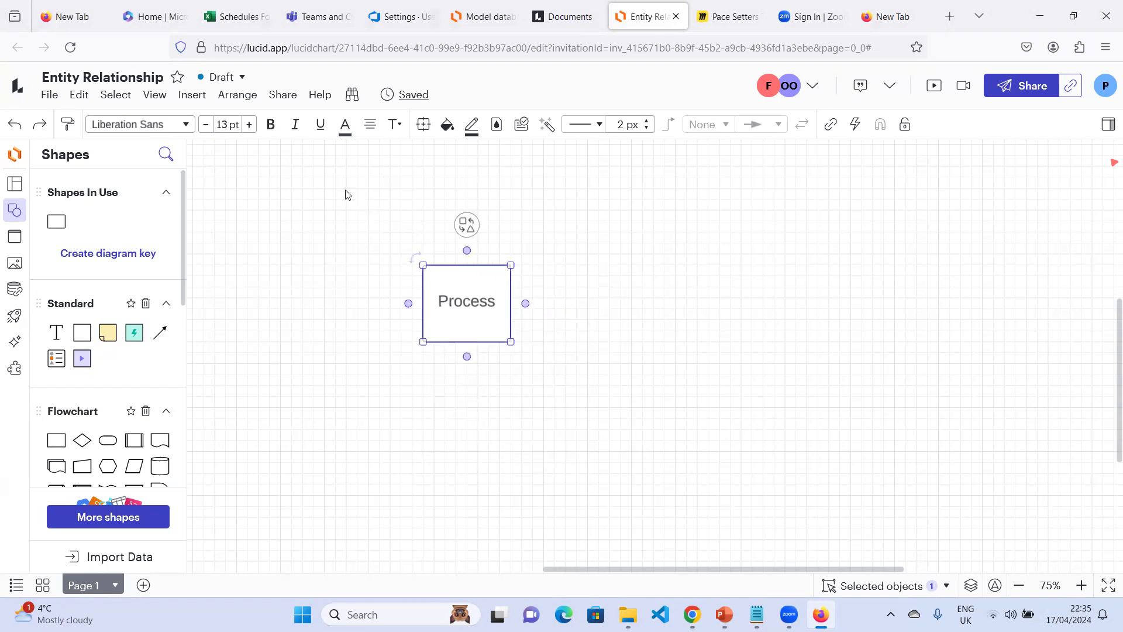
{"action": "double_click", "coordinate": [490, 304]}
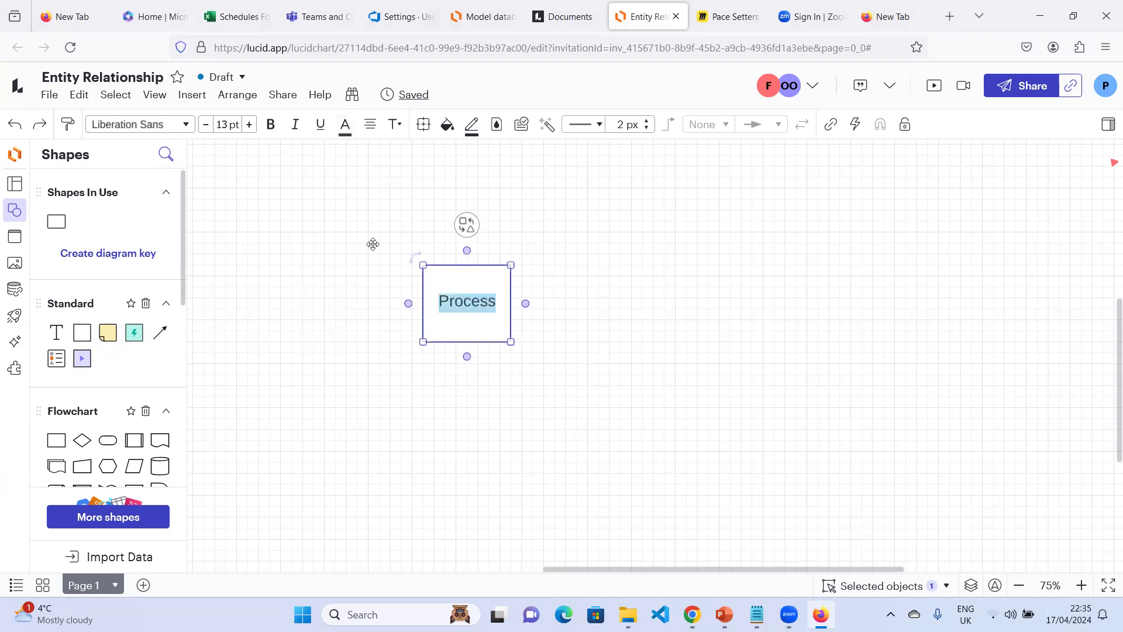
{"action": "left_click", "coordinate": [486, 305]}
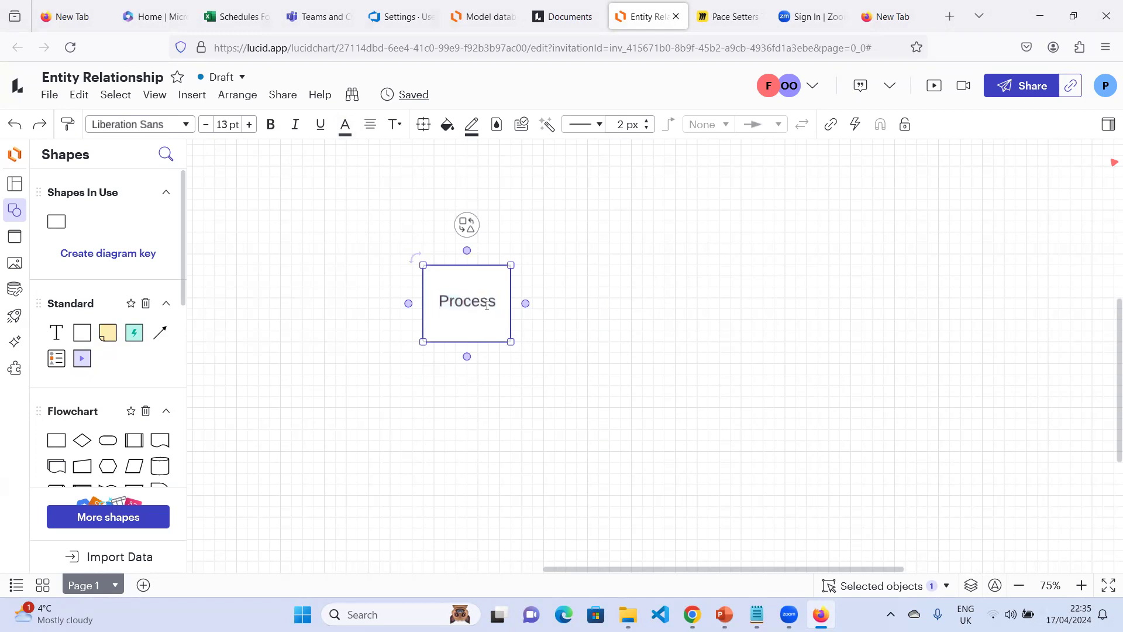
{"action": "left_click_drag", "start_coordinate": [495, 303], "coordinate": [439, 307]}
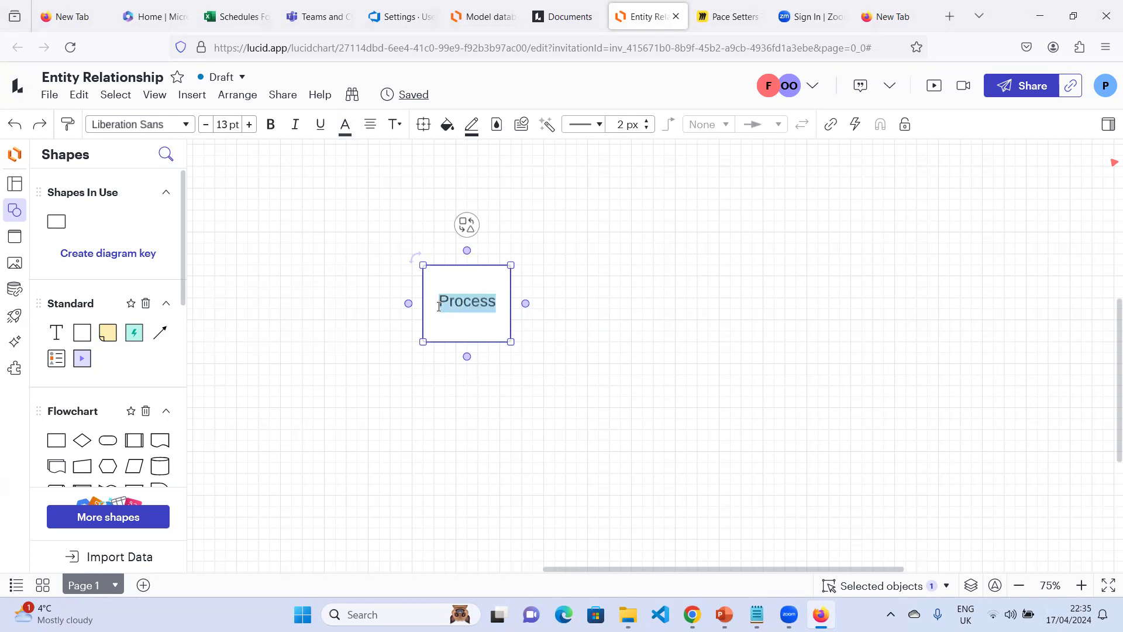
{"action": "left_click", "coordinate": [345, 125]}
{"action": "left_click", "coordinate": [404, 381]}
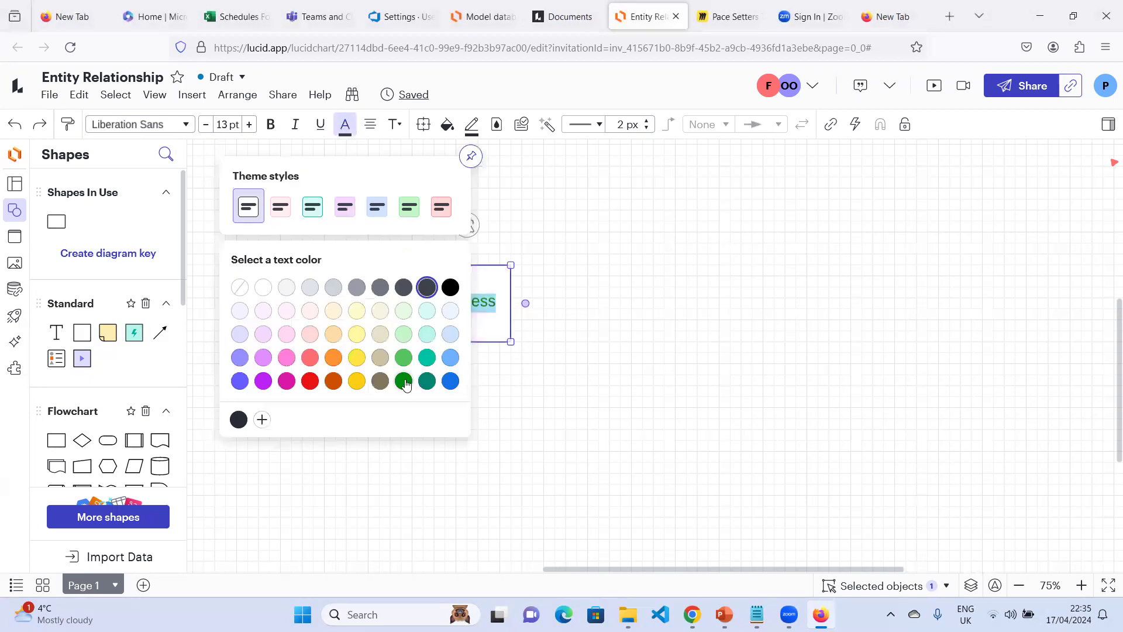
{"action": "left_click", "coordinate": [405, 381]}
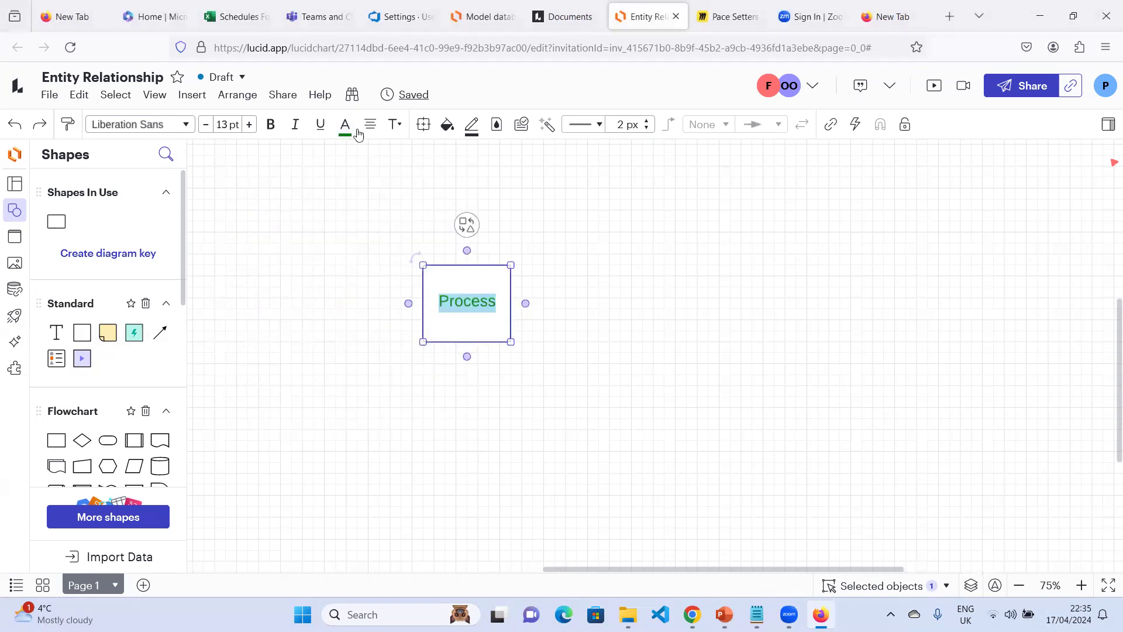
Step: Make the Process label bold, italic and underlined, and view the additional text options
{"action": "left_click", "coordinate": [274, 127]}
{"action": "left_click", "coordinate": [290, 128]}
{"action": "left_click", "coordinate": [323, 132]}
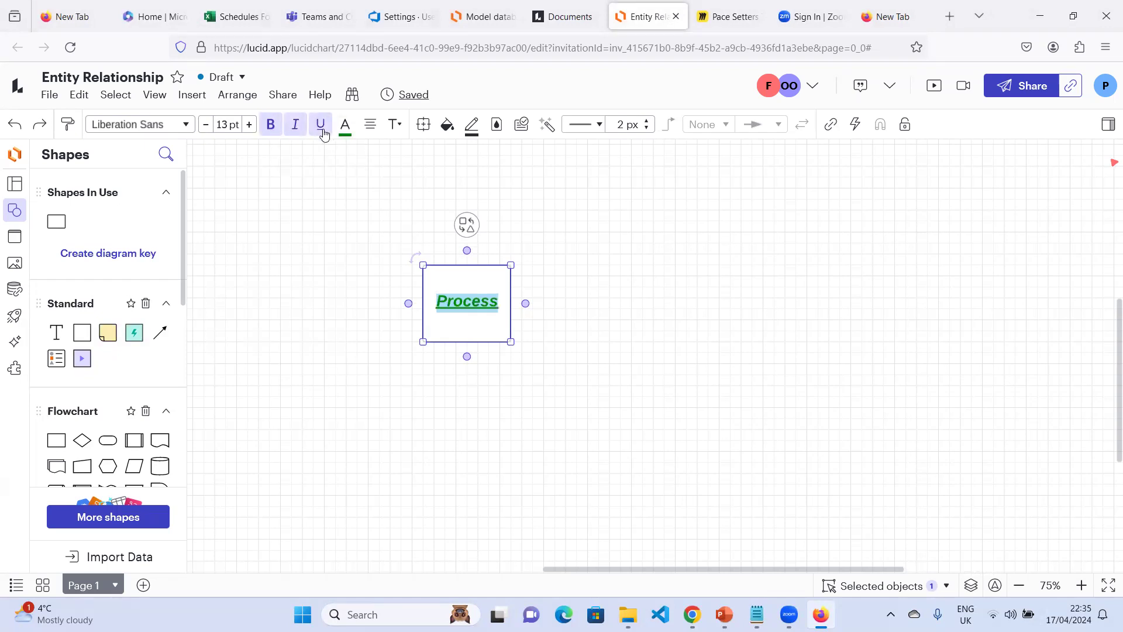
{"action": "left_click", "coordinate": [397, 126]}
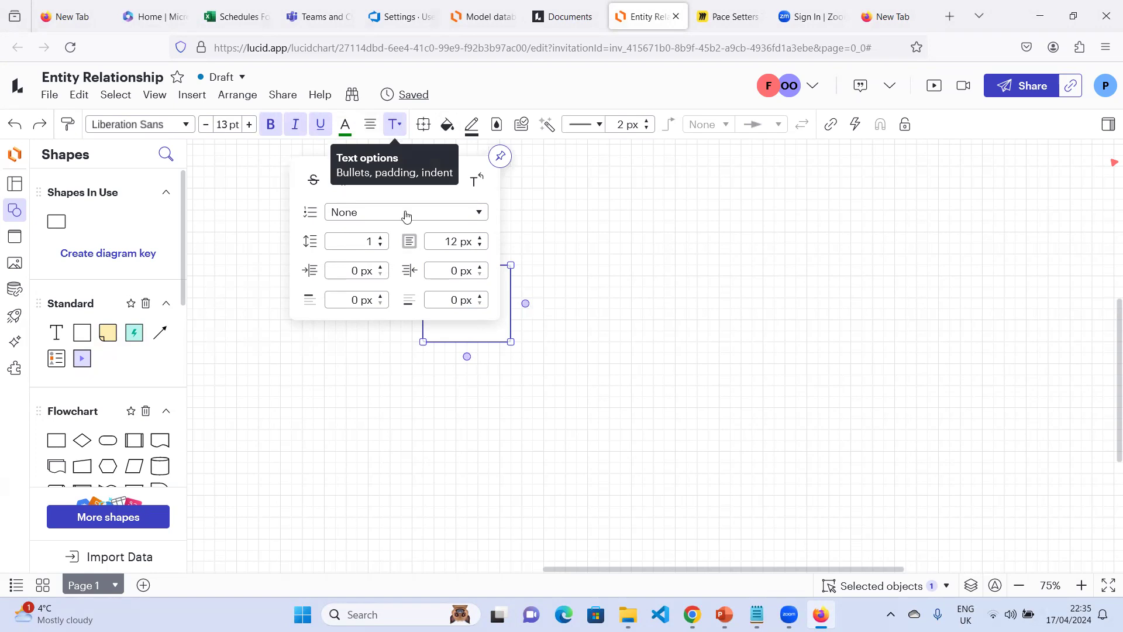
{"action": "left_click", "coordinate": [396, 125]}
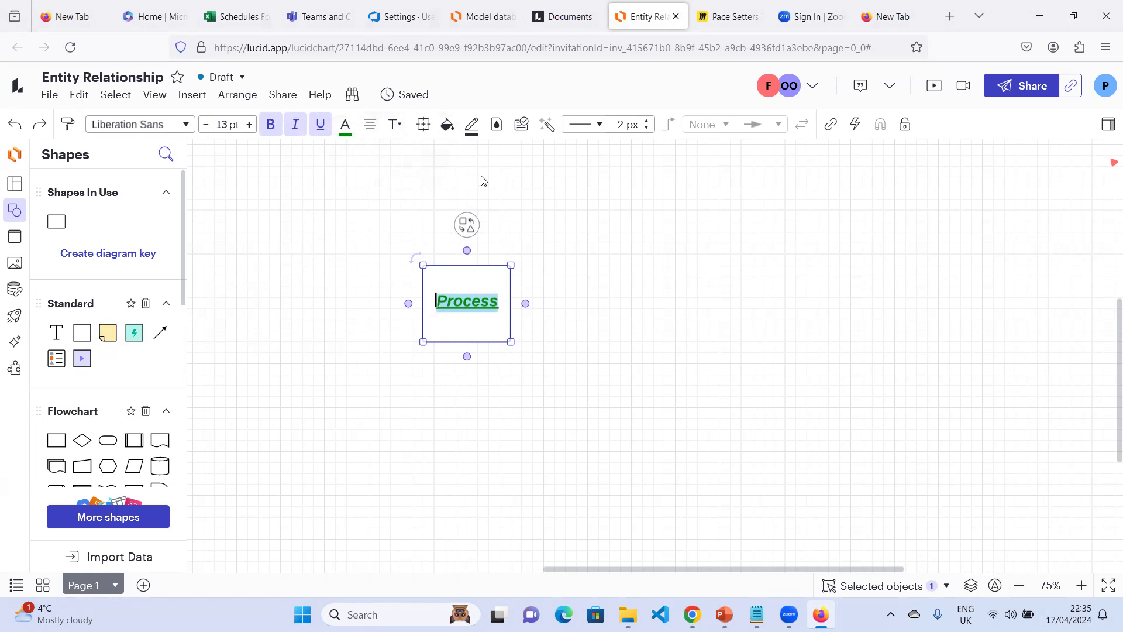
Step: Try the top, bottom and side text alignments on the Process label, ending with centered in the middle
{"action": "left_click", "coordinate": [371, 125]}
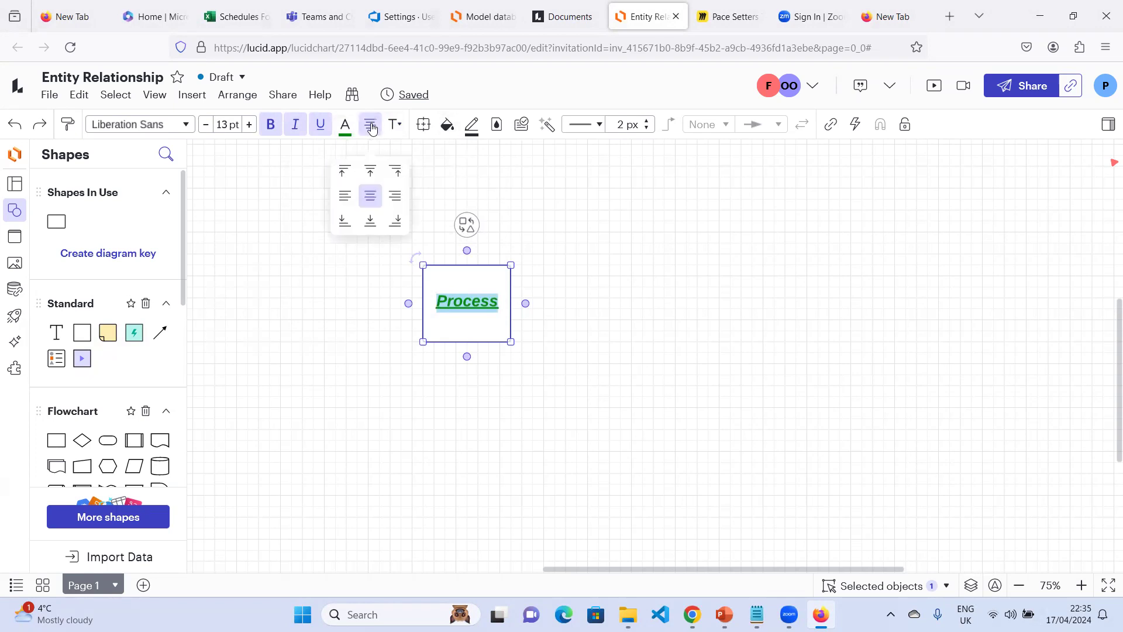
{"action": "left_click", "coordinate": [372, 174]}
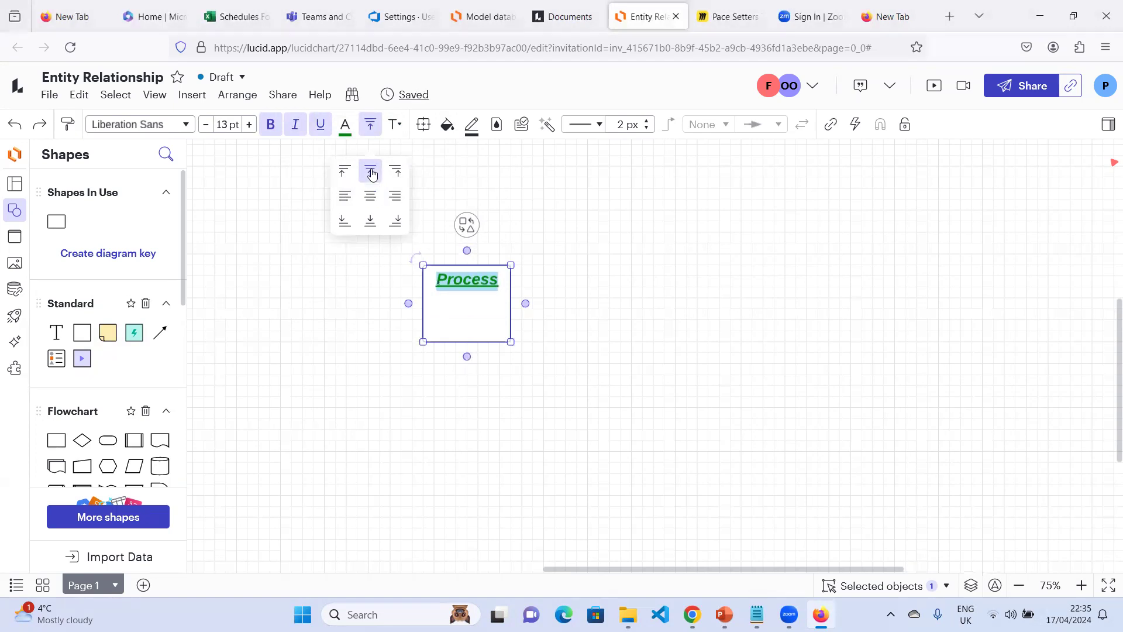
{"action": "left_click", "coordinate": [370, 221]}
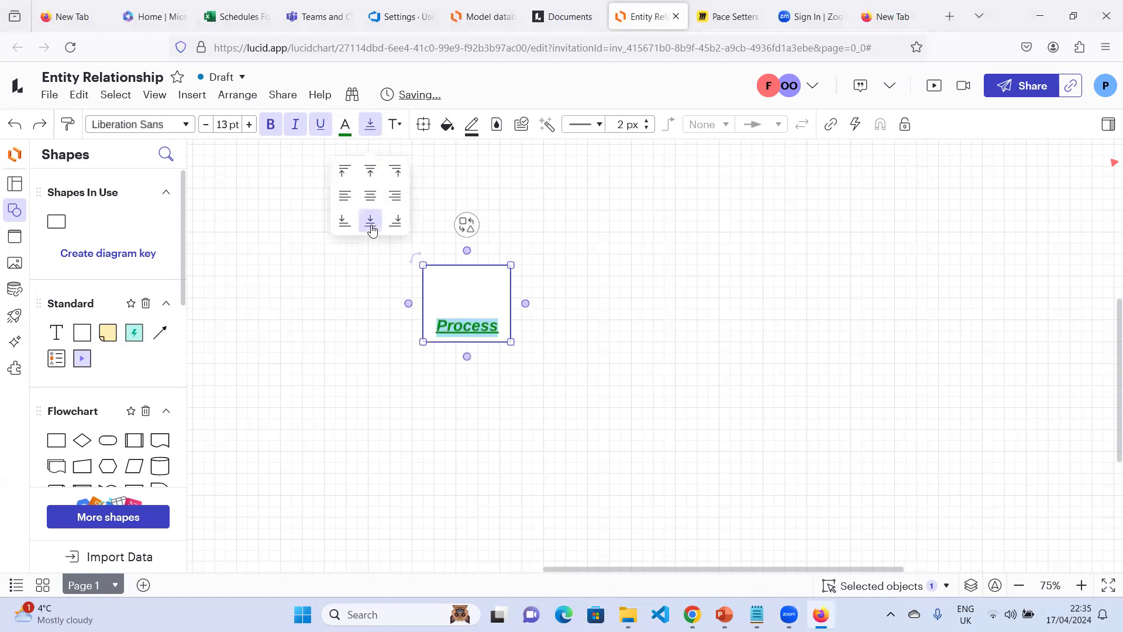
{"action": "left_click", "coordinate": [396, 220]}
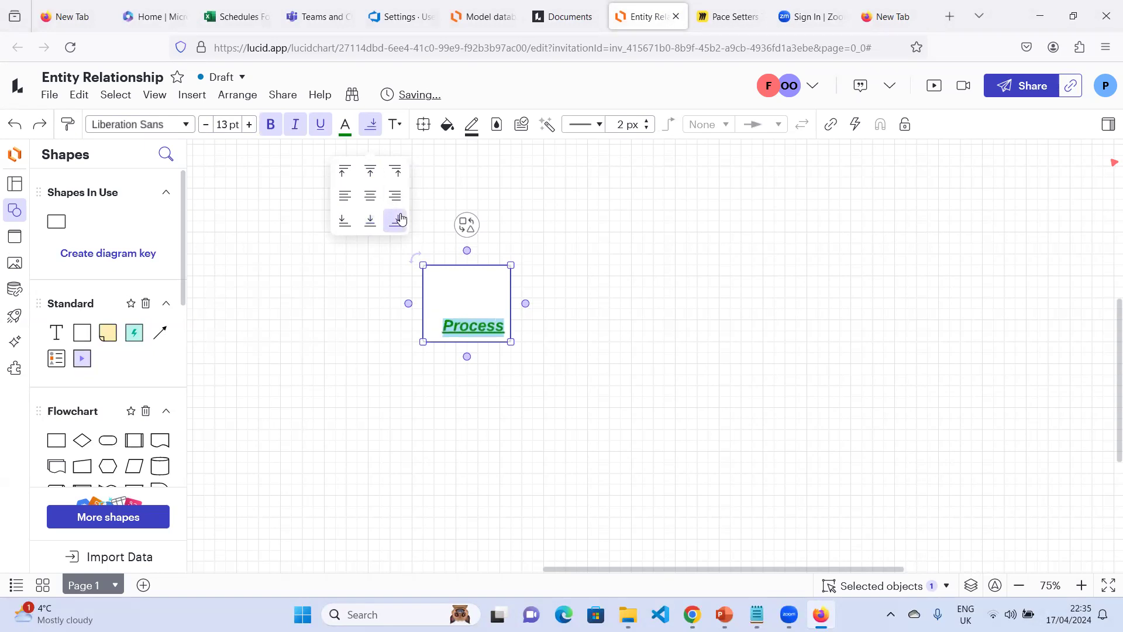
{"action": "left_click", "coordinate": [344, 222]}
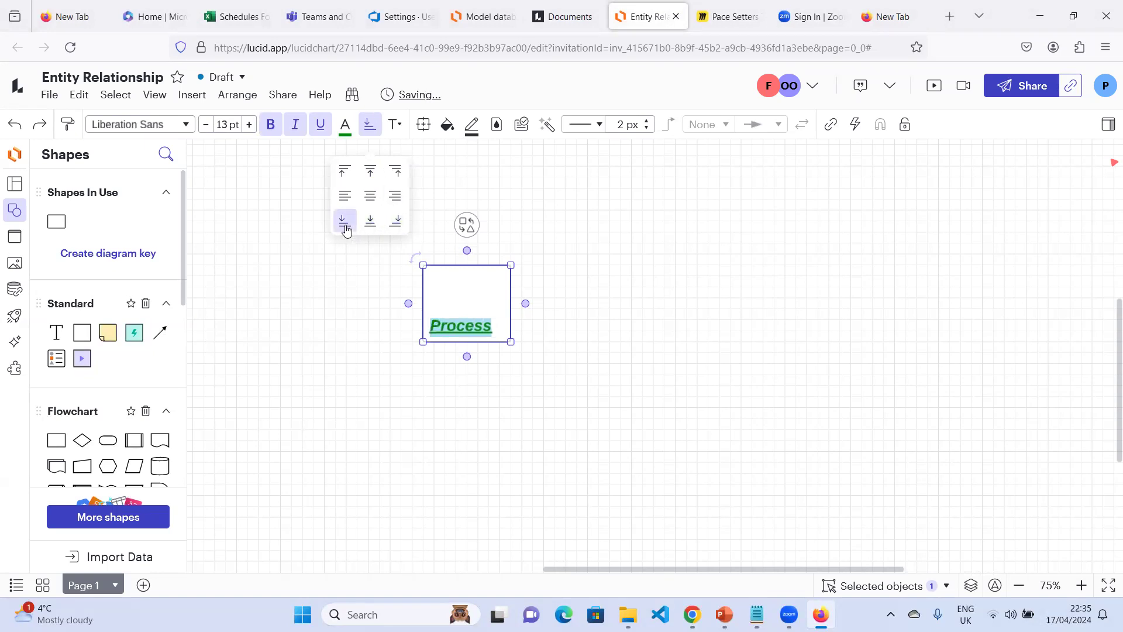
{"action": "left_click", "coordinate": [345, 171]}
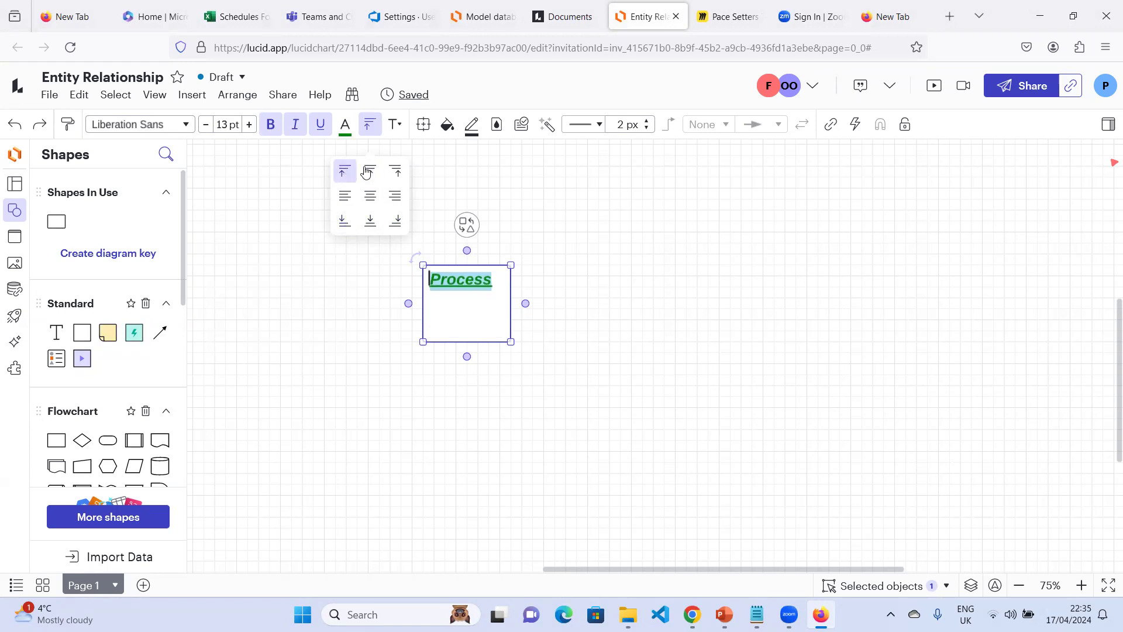
{"action": "left_click", "coordinate": [396, 171]}
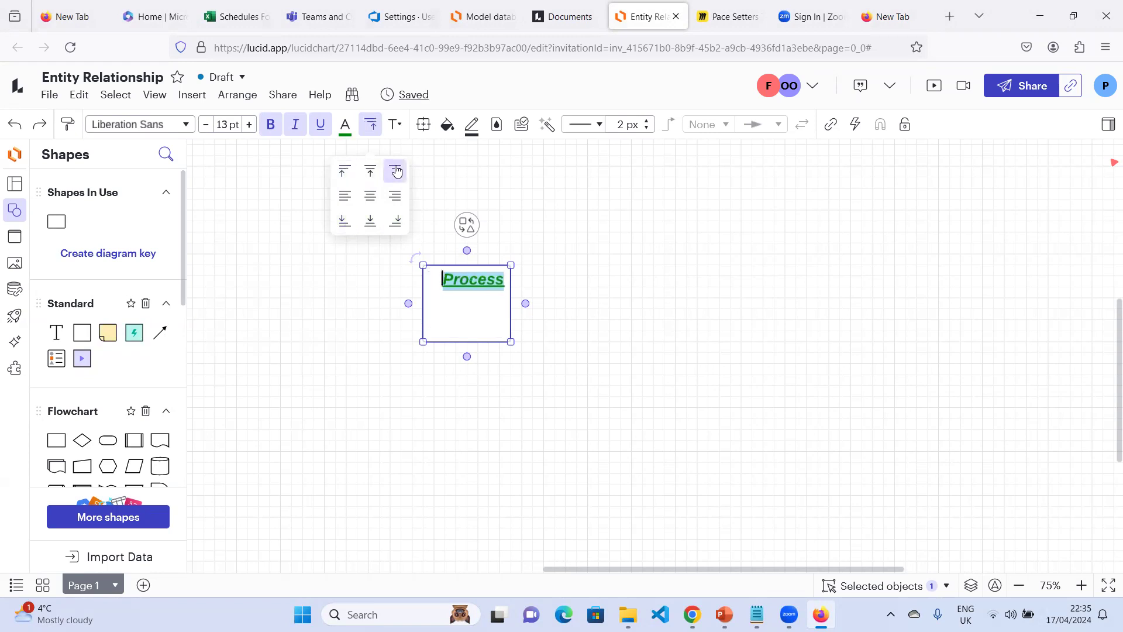
{"action": "left_click", "coordinate": [344, 196]}
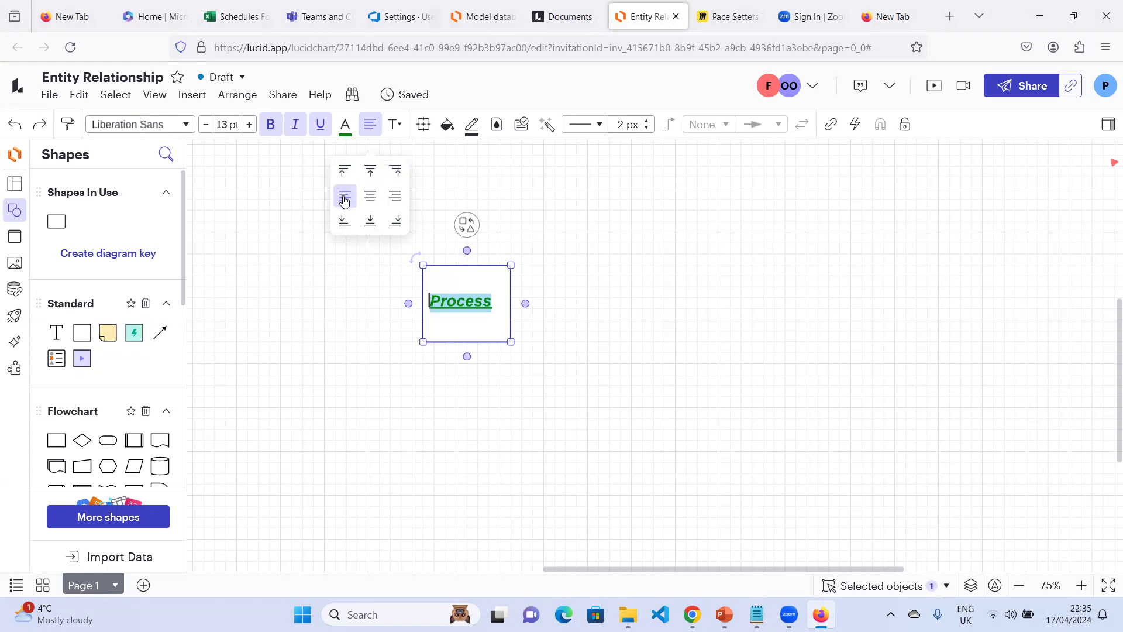
{"action": "left_click", "coordinate": [395, 198]}
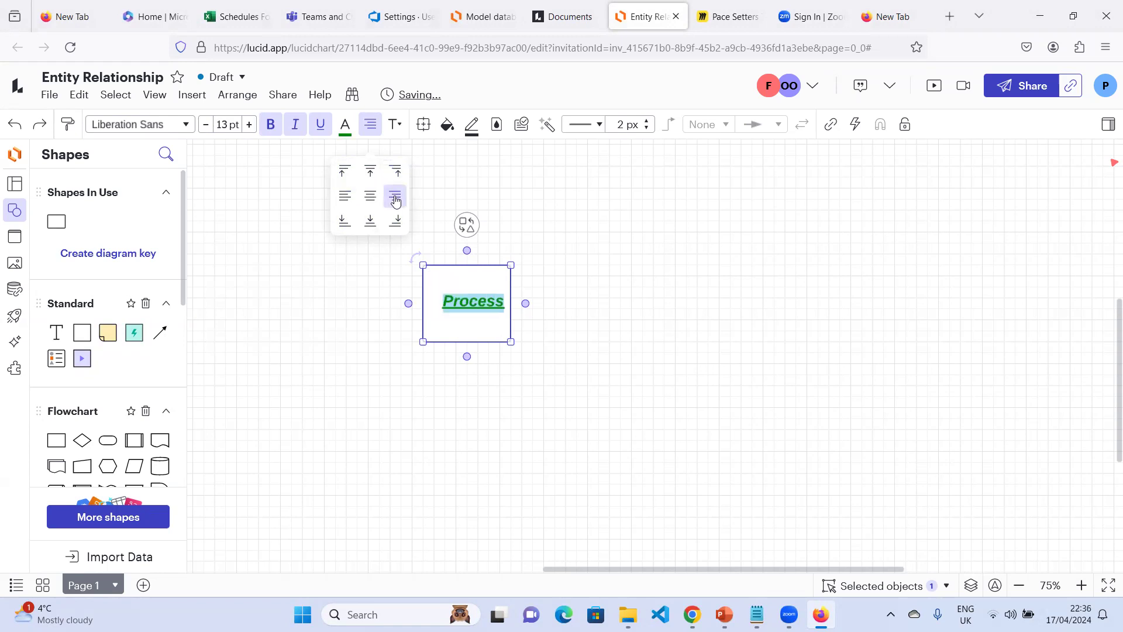
{"action": "left_click", "coordinate": [371, 197]}
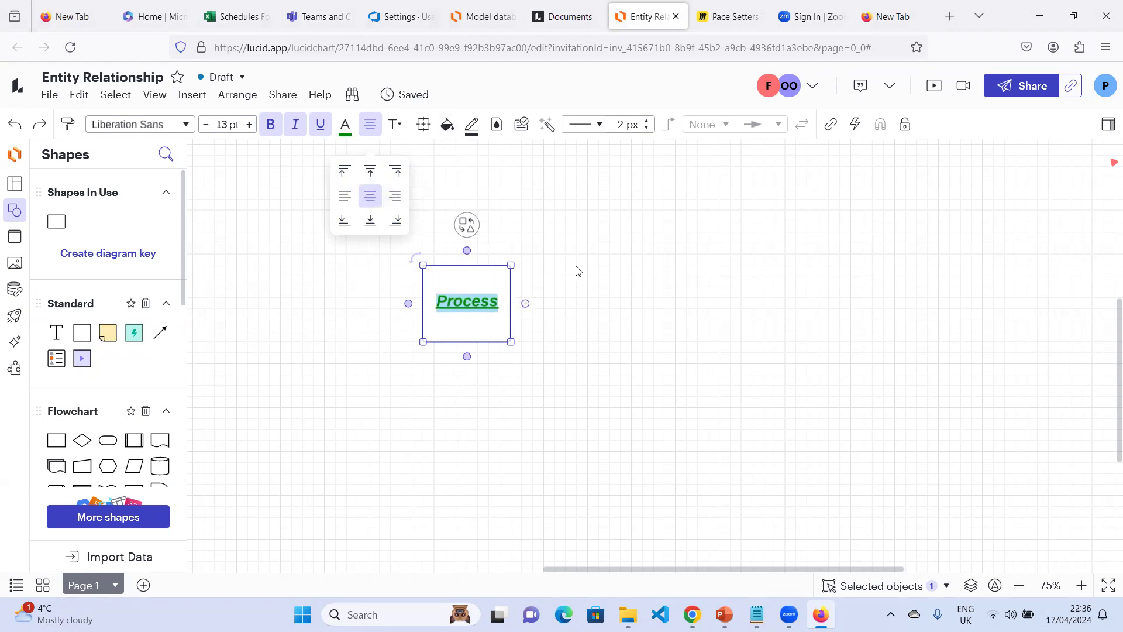
{"action": "left_click", "coordinate": [543, 292]}
{"action": "left_click", "coordinate": [505, 277]}
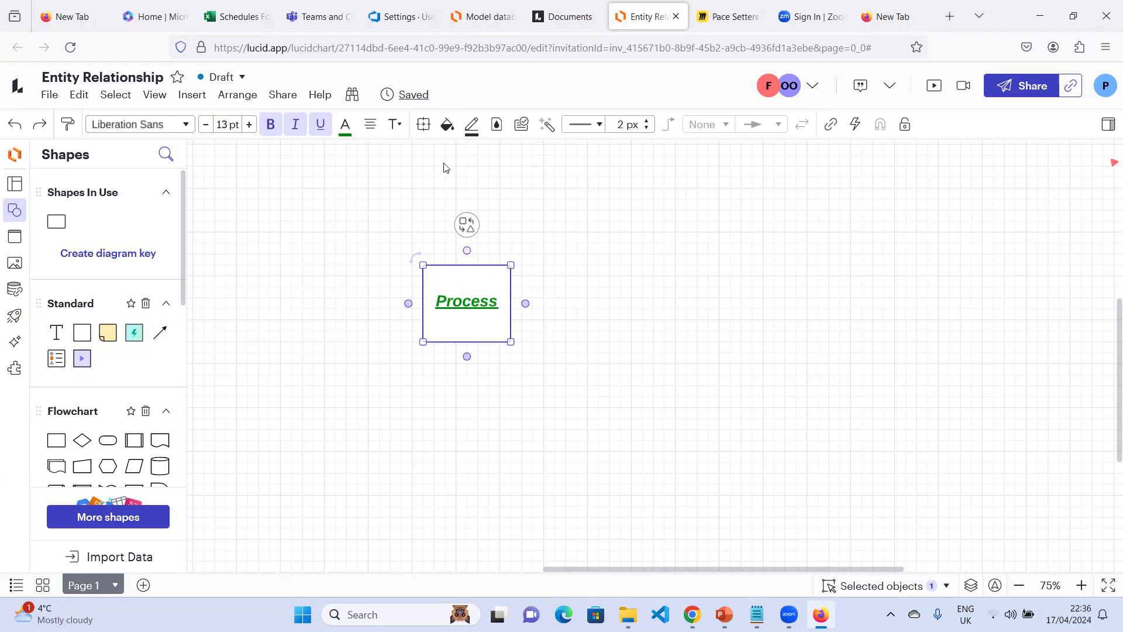
Step: Fill the Process shape with solid red and view the available line styles for its border
{"action": "left_click", "coordinate": [449, 128]}
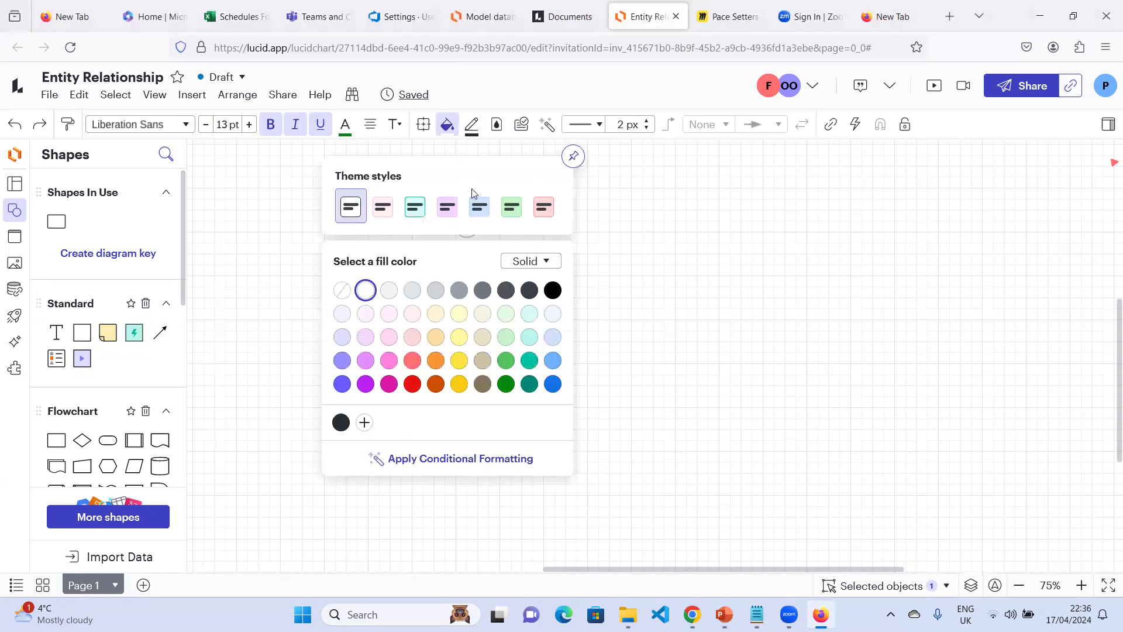
{"action": "left_click", "coordinate": [412, 383]}
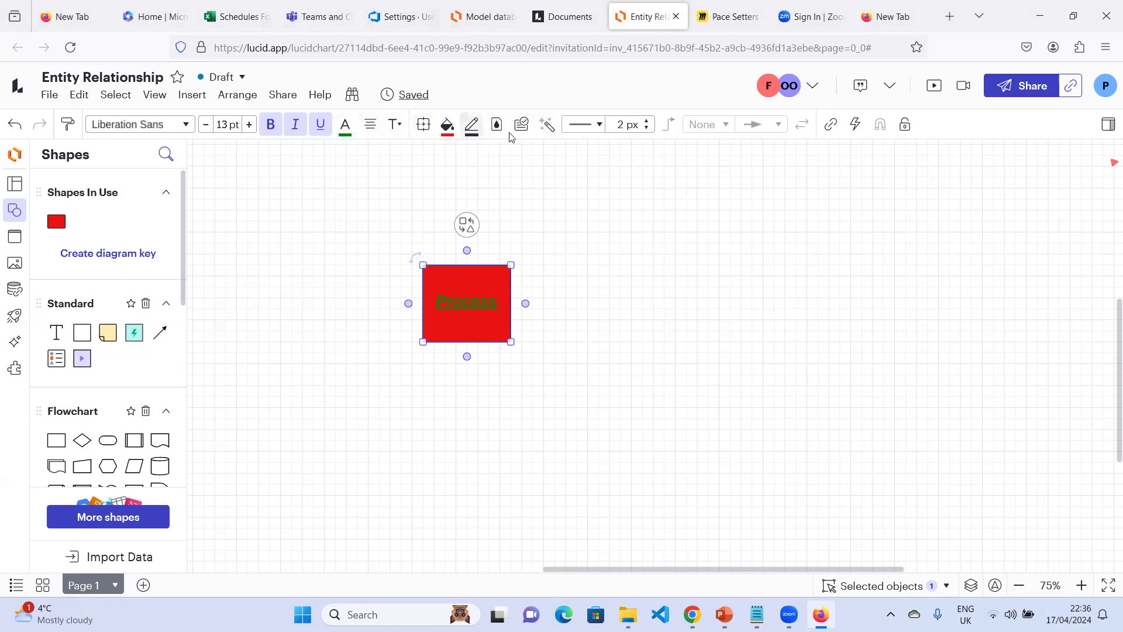
{"action": "left_click", "coordinate": [601, 125]}
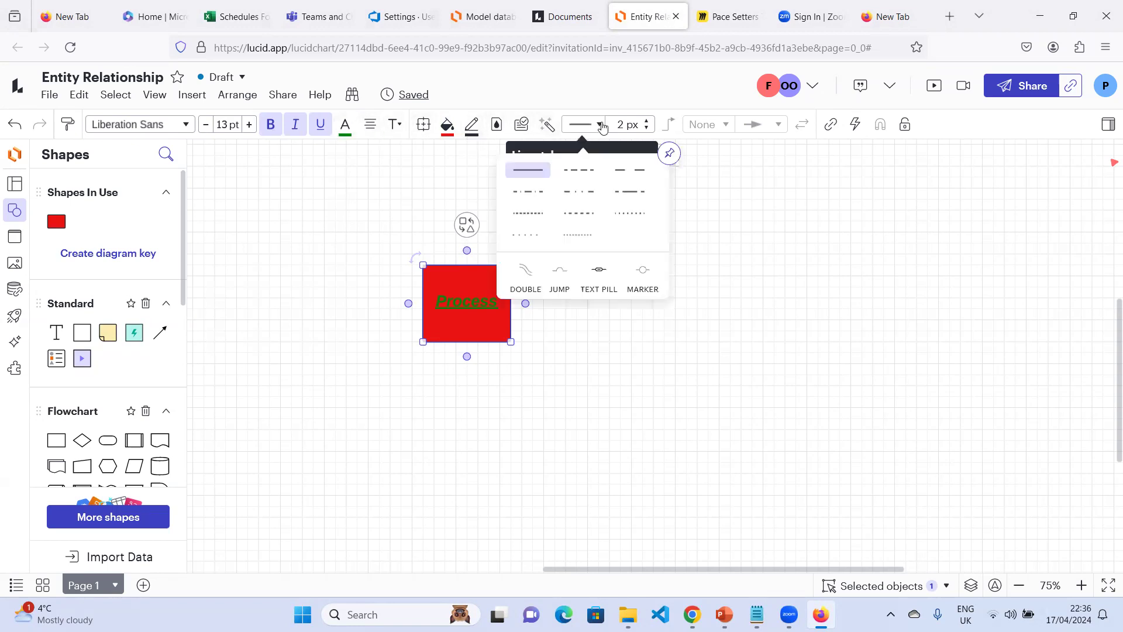
{"action": "left_click", "coordinate": [603, 127]}
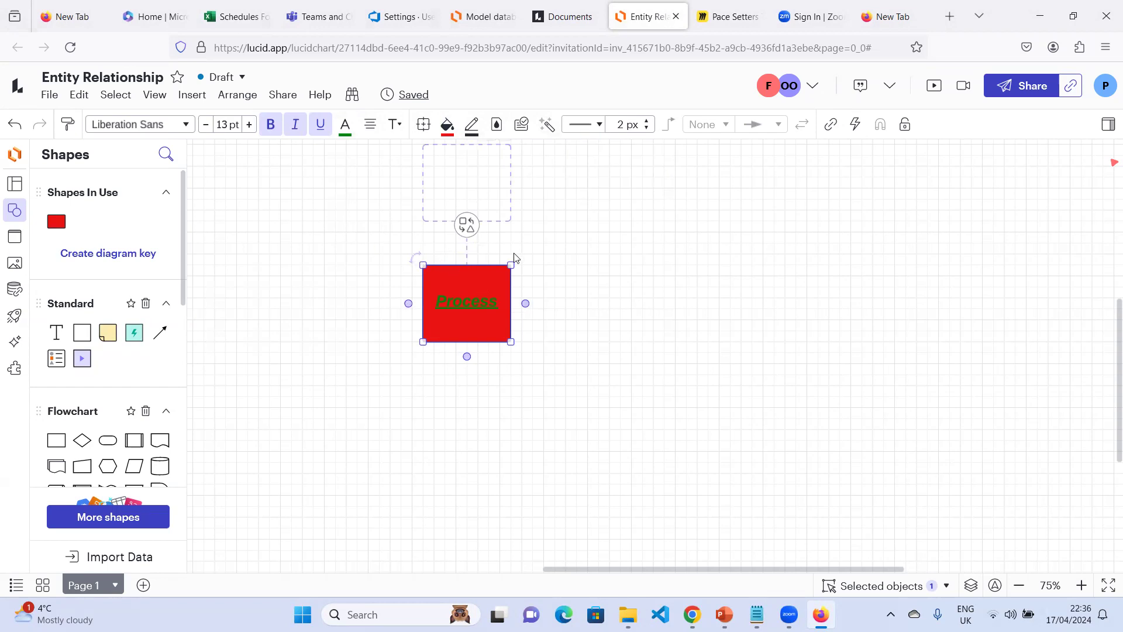
Step: Try rotating the red Process shape and delete it from the canvas
{"action": "left_click_drag", "start_coordinate": [416, 255], "coordinate": [403, 225]}
{"action": "left_click", "coordinate": [464, 278]}
{"action": "key", "text": "Delete"}
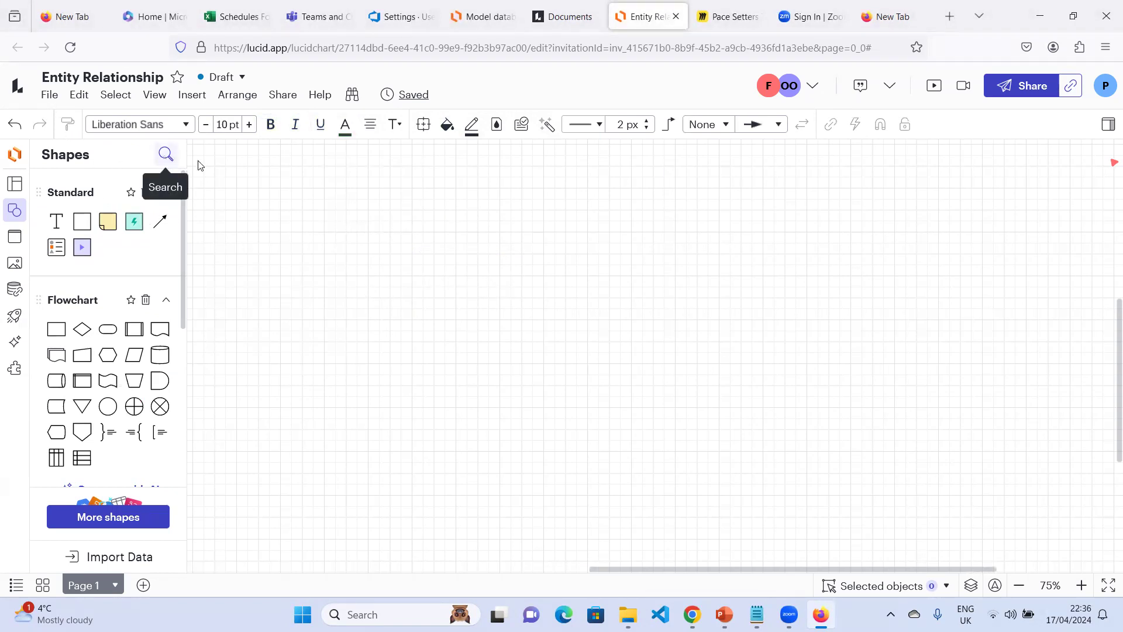
Step: Search the shape library for "red" and then for "azure", and clear the search text
{"action": "left_click", "coordinate": [164, 154]}
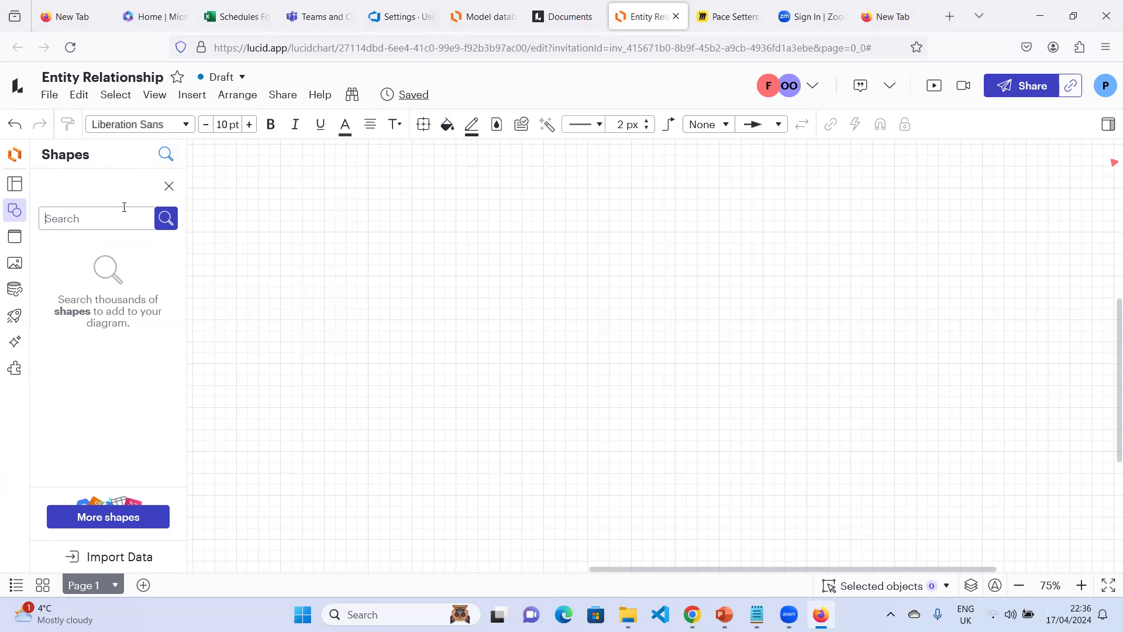
{"action": "type", "text": "red"}
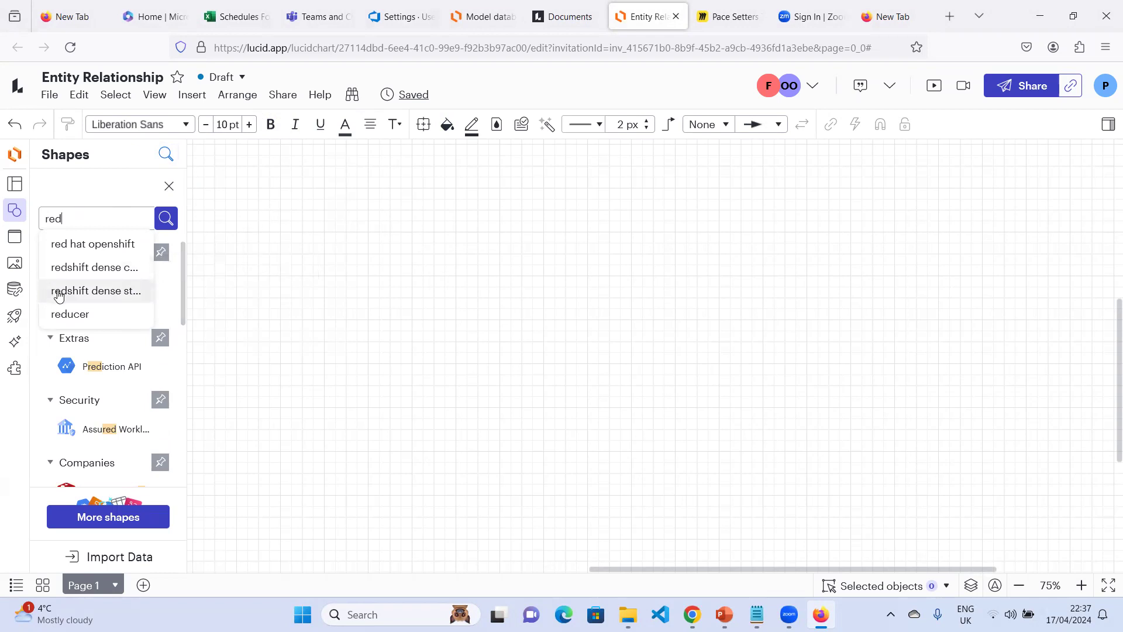
{"action": "key", "text": "BackSpace"}
{"action": "key", "text": "BackSpace"}
{"action": "key", "text": "BackSpace"}
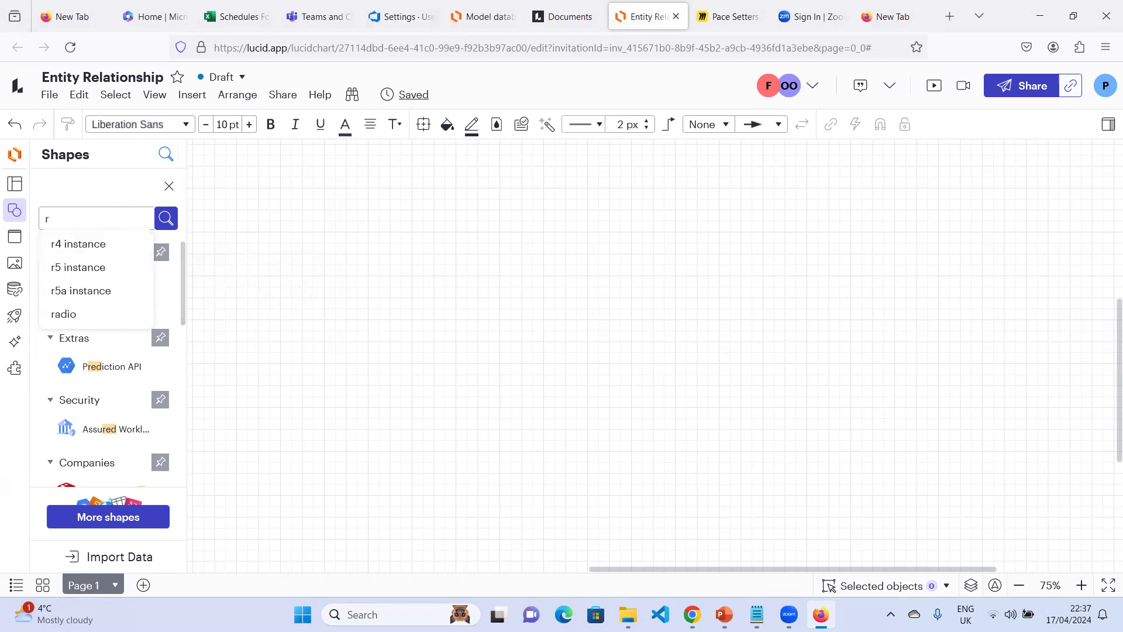
{"action": "type", "text": "azure"}
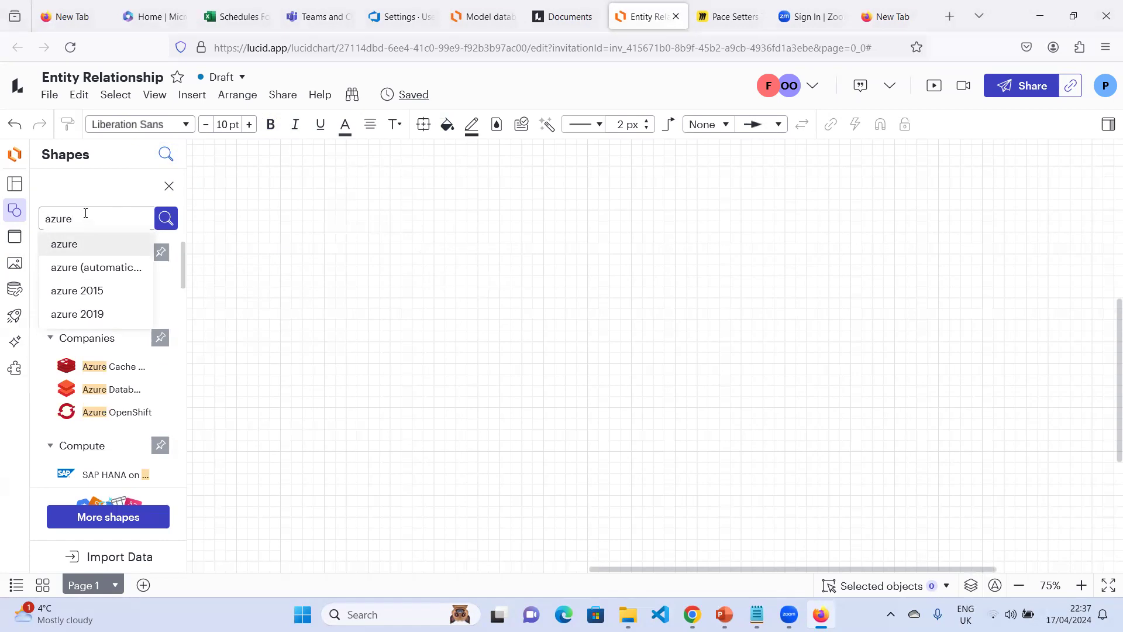
{"action": "key", "text": "BackSpace"}
{"action": "key", "text": "BackSpace"}
{"action": "key", "text": "BackSpace"}
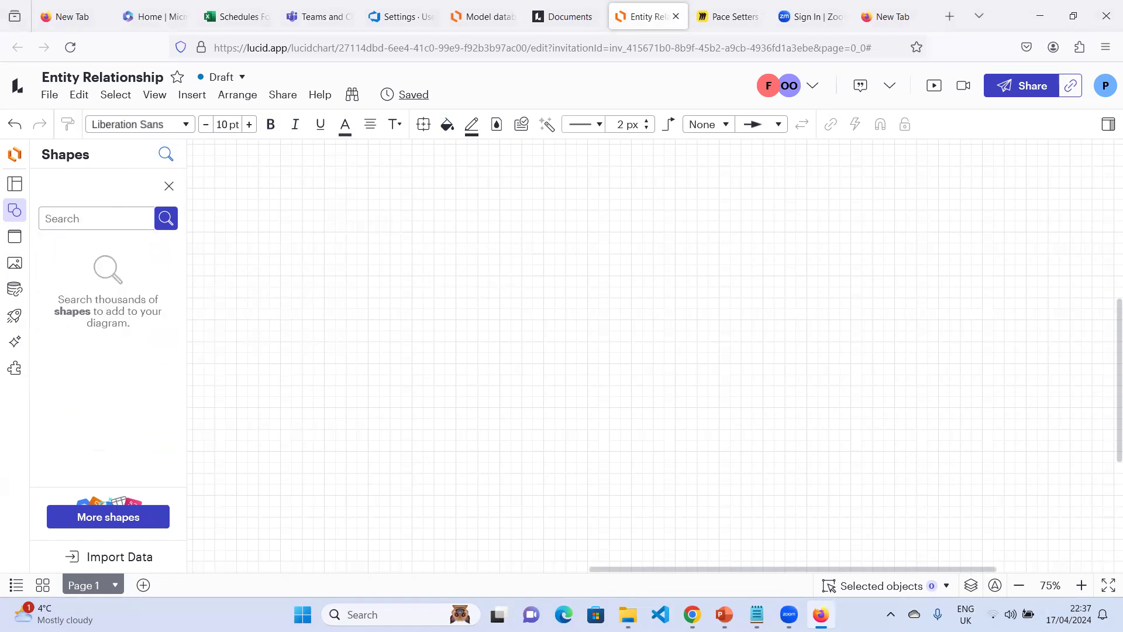
Step: Search the shape library for "entity relationship" and widen the shapes area to show the full names
{"action": "type", "text": "entity"}
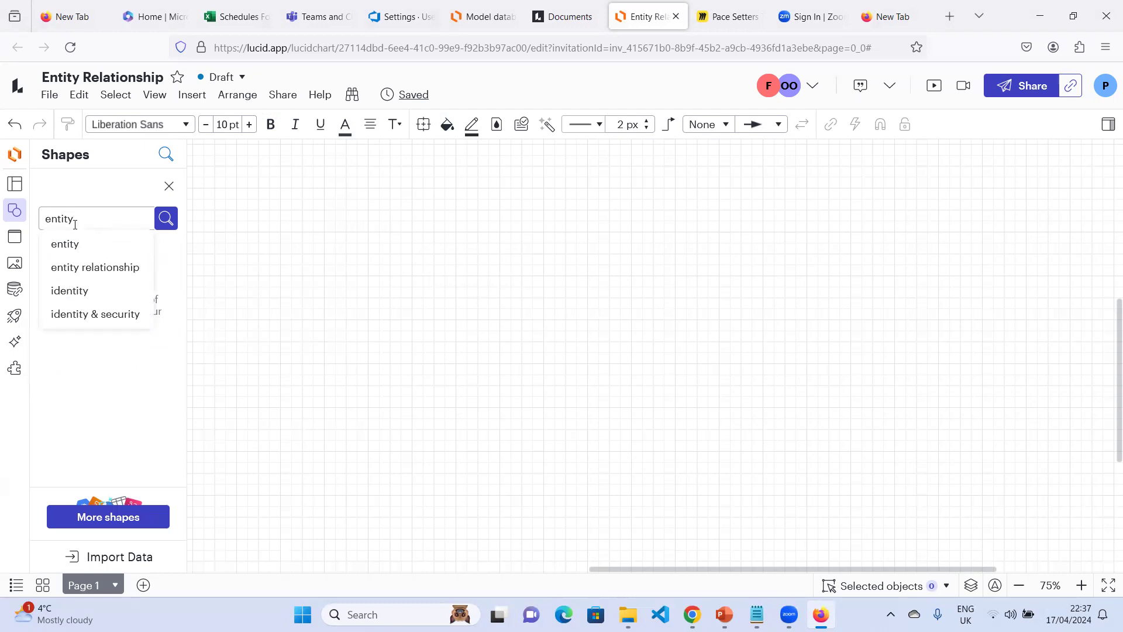
{"action": "left_click", "coordinate": [81, 267]}
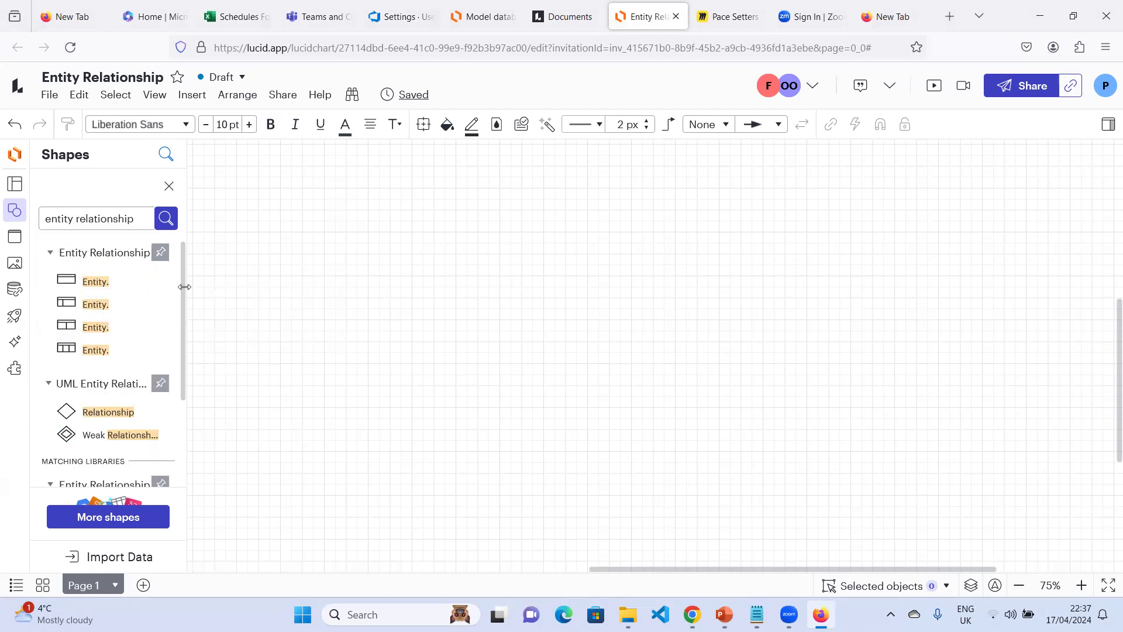
{"action": "left_click_drag", "start_coordinate": [189, 172], "coordinate": [244, 182]}
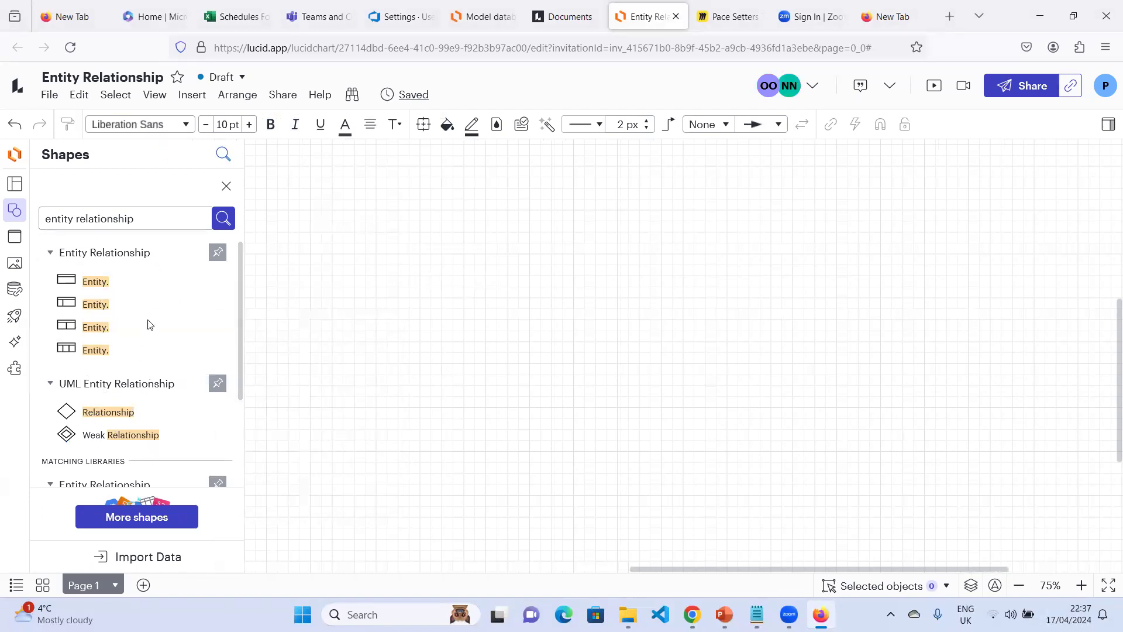
Step: Annotate the screen with four vertical lines and the label "pk" to illustrate an entity's columns, and erase the annotations
{"action": "mouse_move", "coordinate": [148, 316]}
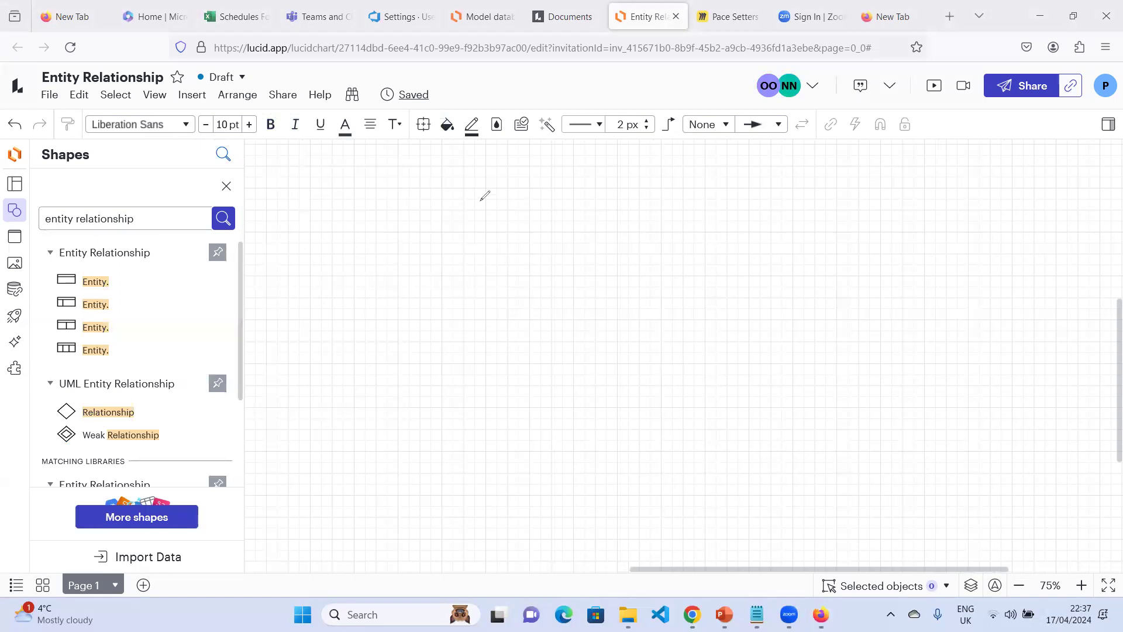
{"action": "left_click_drag", "start_coordinate": [475, 314], "coordinate": [473, 315]}
{"action": "left_click_drag", "start_coordinate": [574, 191], "coordinate": [574, 313]}
{"action": "left_click_drag", "start_coordinate": [672, 190], "coordinate": [673, 312]}
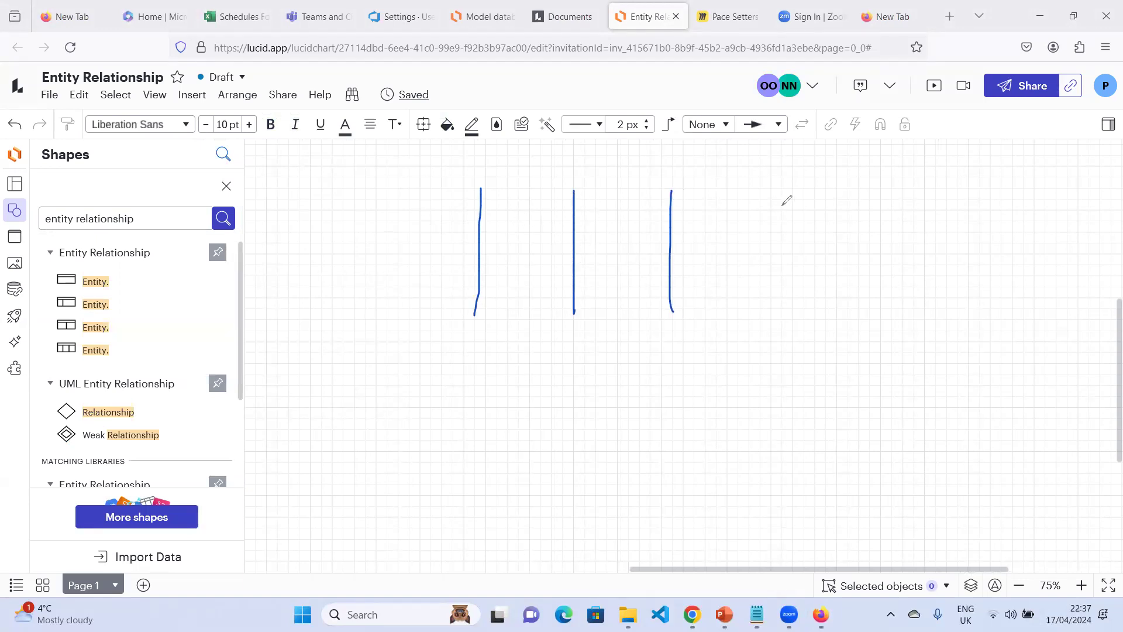
{"action": "left_click_drag", "start_coordinate": [761, 192], "coordinate": [769, 335]}
{"action": "mouse_move", "coordinate": [513, 198]}
{"action": "left_mouse_down"}
{"action": "mouse_move", "coordinate": [513, 225]}
{"action": "mouse_move", "coordinate": [514, 210]}
{"action": "mouse_move", "coordinate": [540, 220]}
{"action": "mouse_move", "coordinate": [561, 210]}
{"action": "left_mouse_up"}
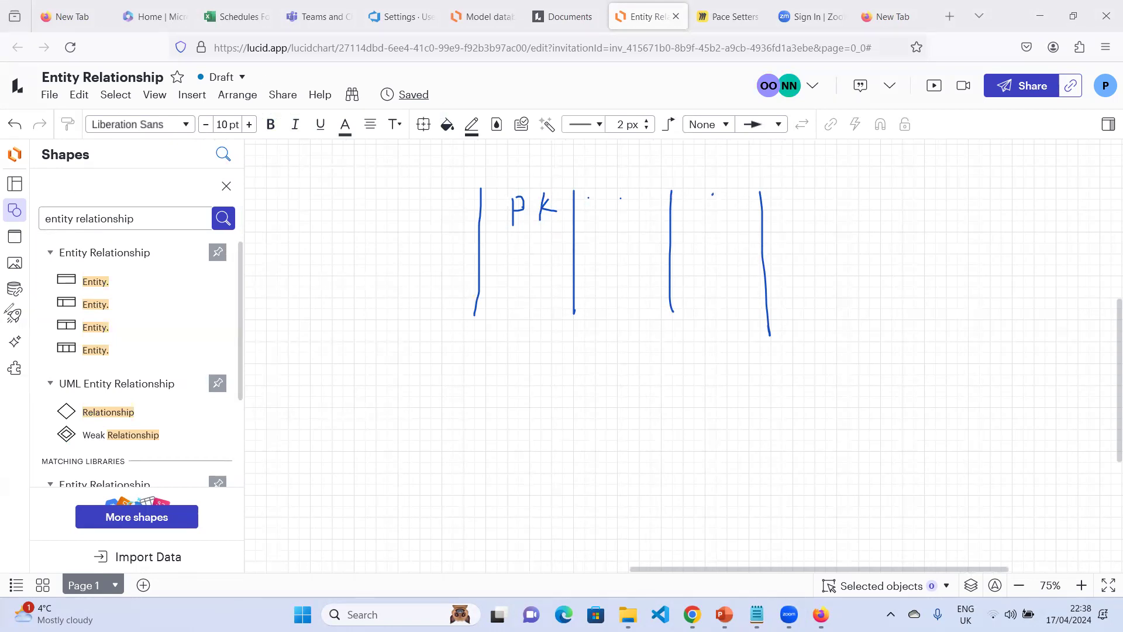
{"action": "mouse_move", "coordinate": [422, 251]}
{"action": "left_mouse_down"}
{"action": "mouse_move", "coordinate": [734, 195]}
{"action": "mouse_move", "coordinate": [830, 195]}
{"action": "left_mouse_up"}
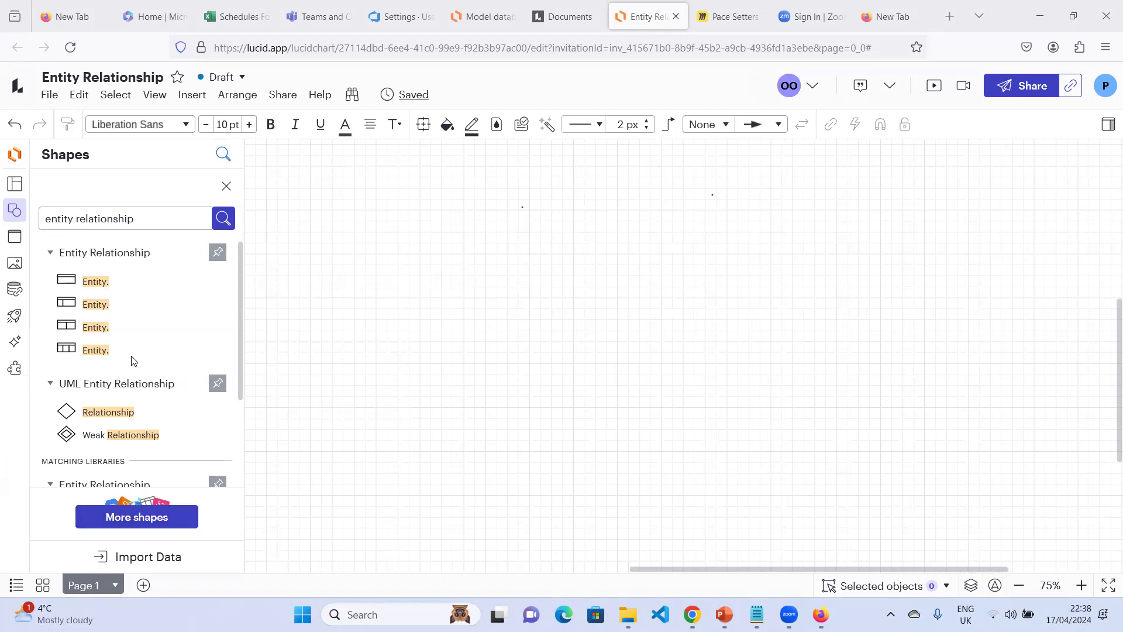
Step: Place the three-column Entity shape with Key, Field and Type on the canvas and set its number of fields to 4
{"action": "mouse_move", "coordinate": [72, 349]}
{"action": "left_click_drag", "start_coordinate": [69, 353], "coordinate": [615, 290]}
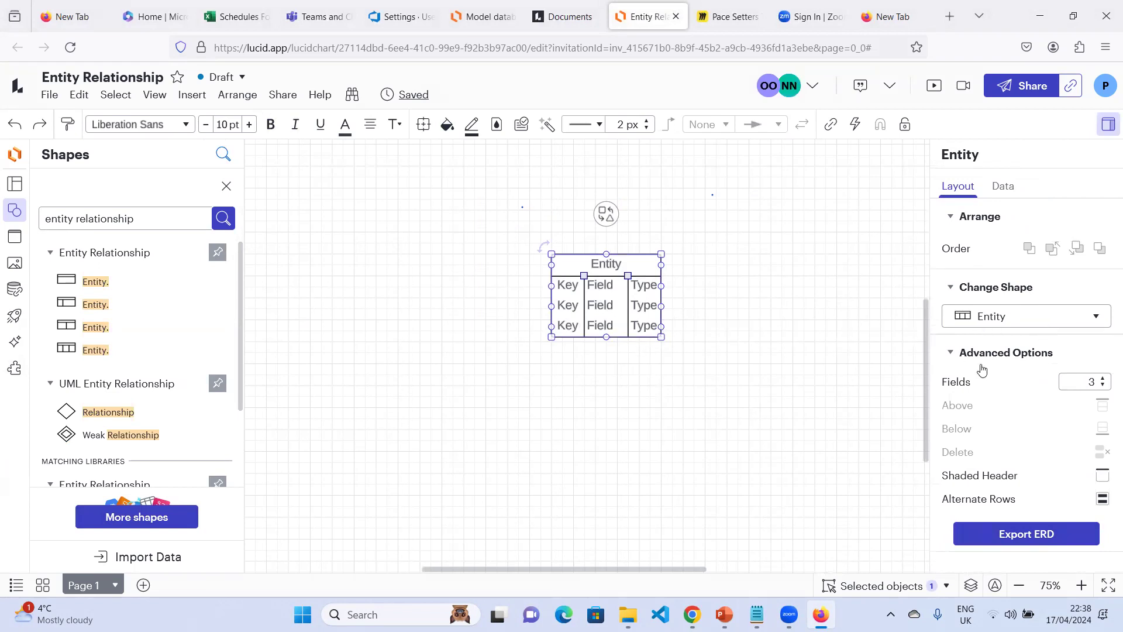
{"action": "left_click", "coordinate": [1103, 379]}
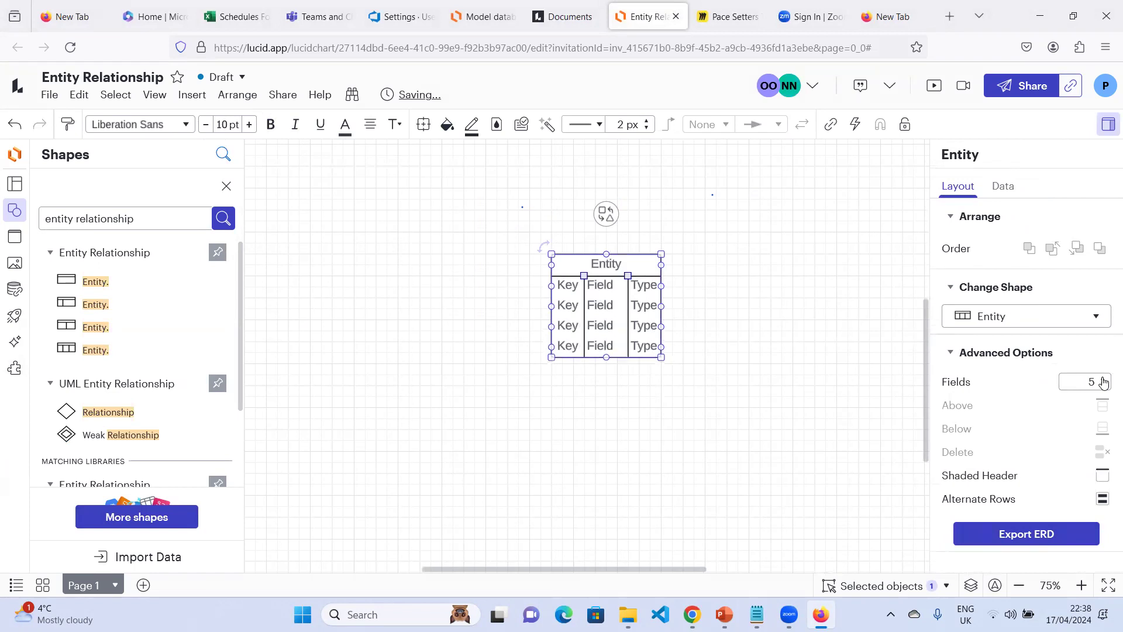
{"action": "left_click", "coordinate": [1104, 379]}
{"action": "left_click", "coordinate": [1104, 378]}
{"action": "left_click", "coordinate": [1104, 379]}
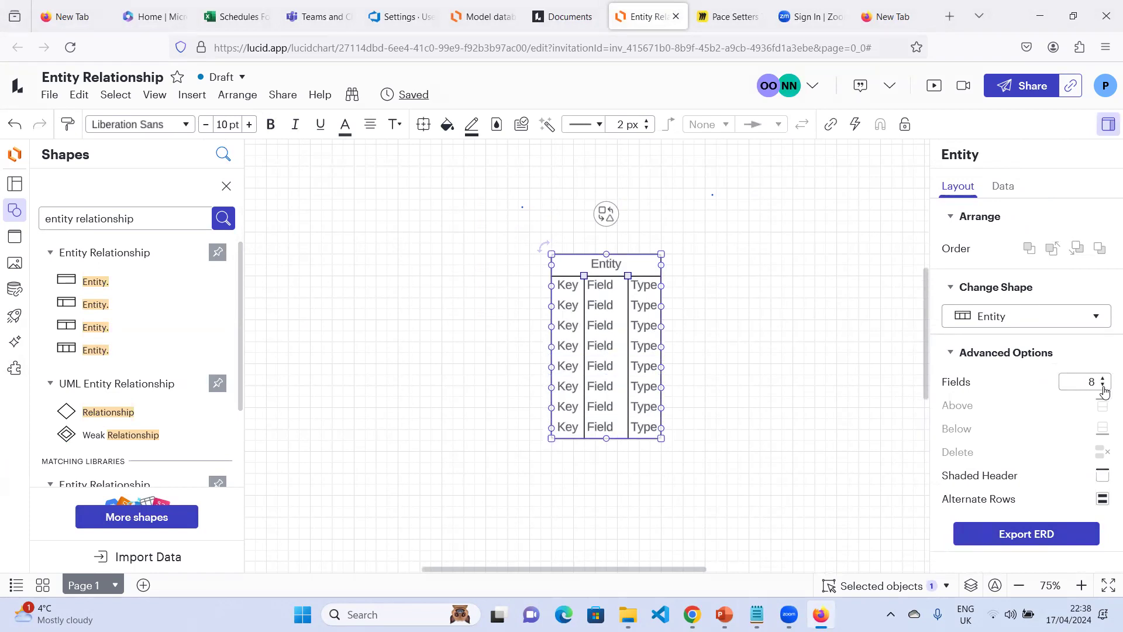
{"action": "left_click", "coordinate": [1104, 387]}
{"action": "left_click", "coordinate": [1103, 388]}
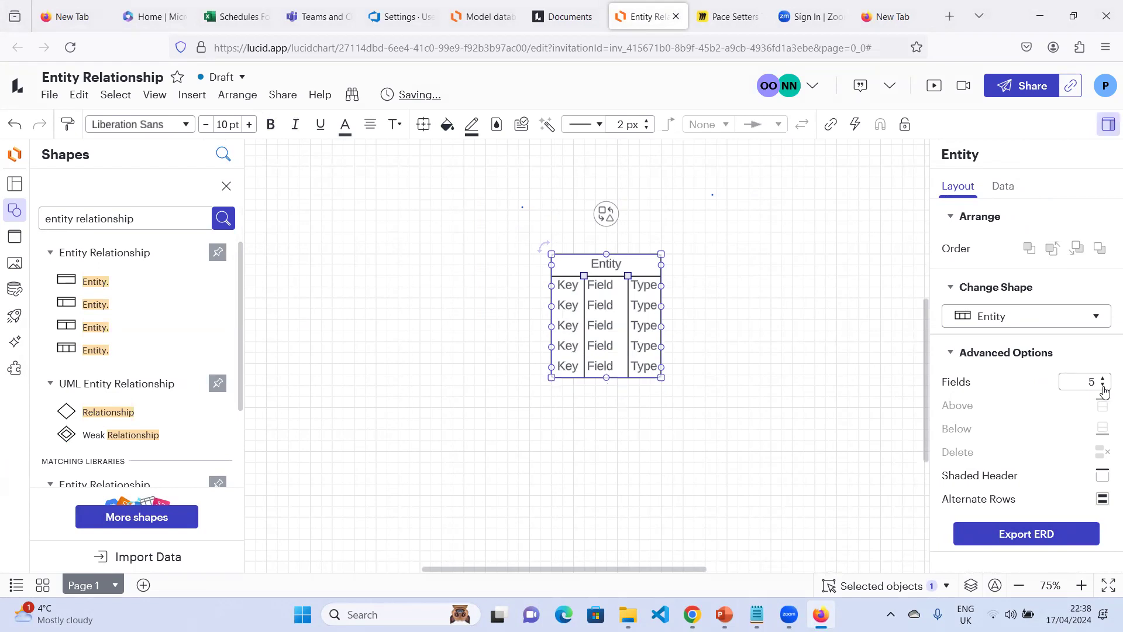
{"action": "left_click", "coordinate": [1103, 387]}
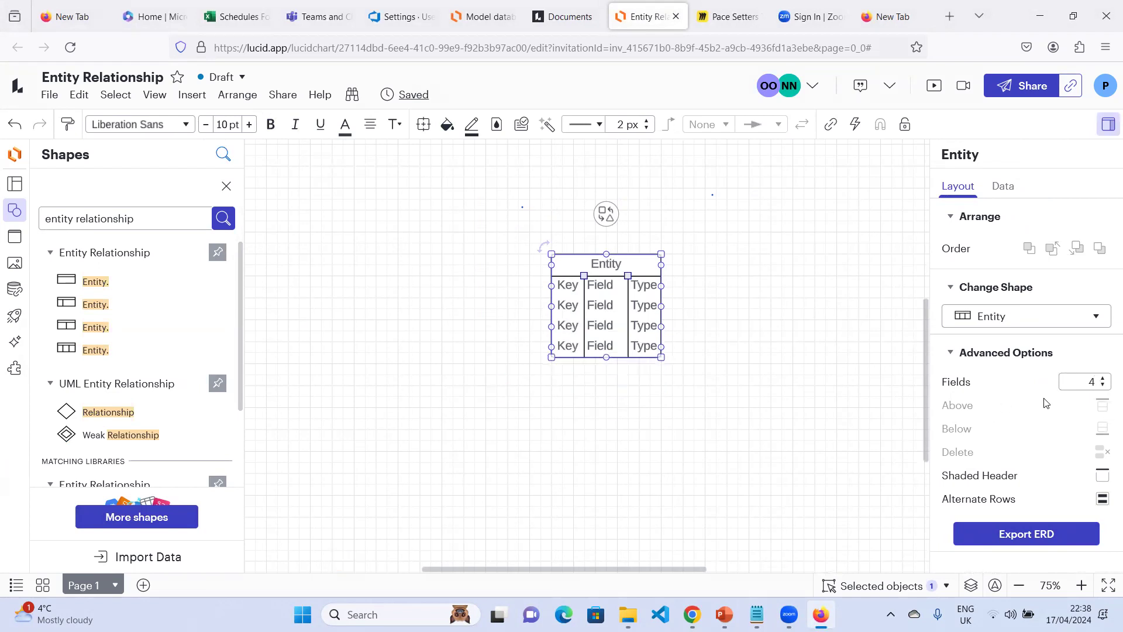
Step: Insert a field row above and another below the entity's second row, and delete the selected row
{"action": "left_click", "coordinate": [641, 307]}
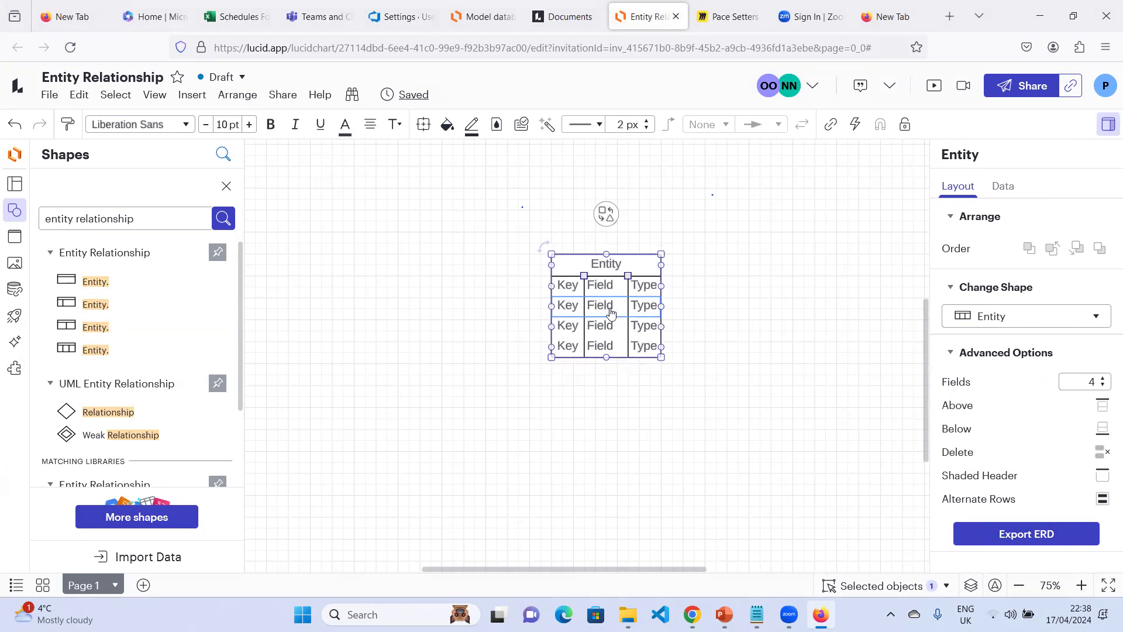
{"action": "left_click", "coordinate": [1103, 407]}
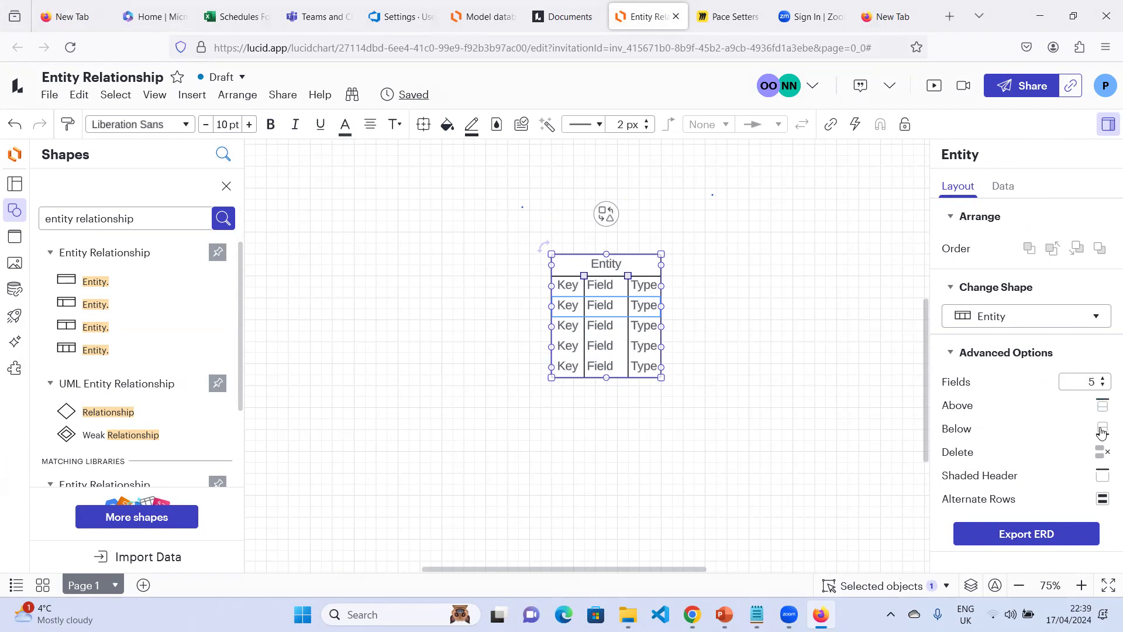
{"action": "left_click", "coordinate": [1102, 432]}
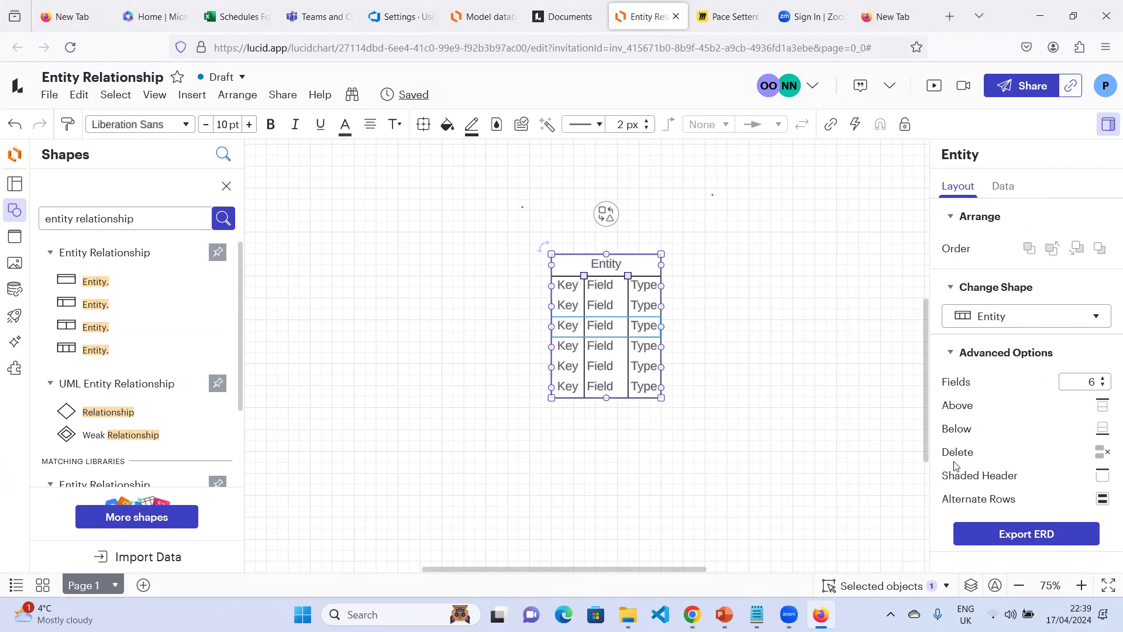
{"action": "left_click", "coordinate": [1103, 452]}
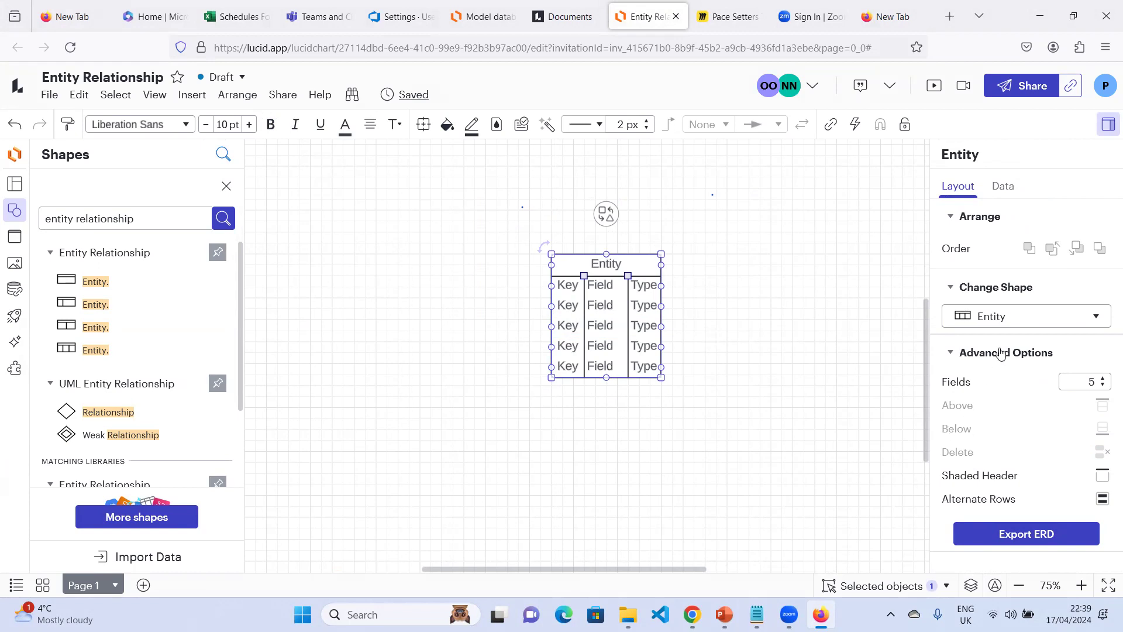
Step: View the alternative Entity layouts offered for the selected table and try zooming the canvas in and out
{"action": "left_click", "coordinate": [1097, 316]}
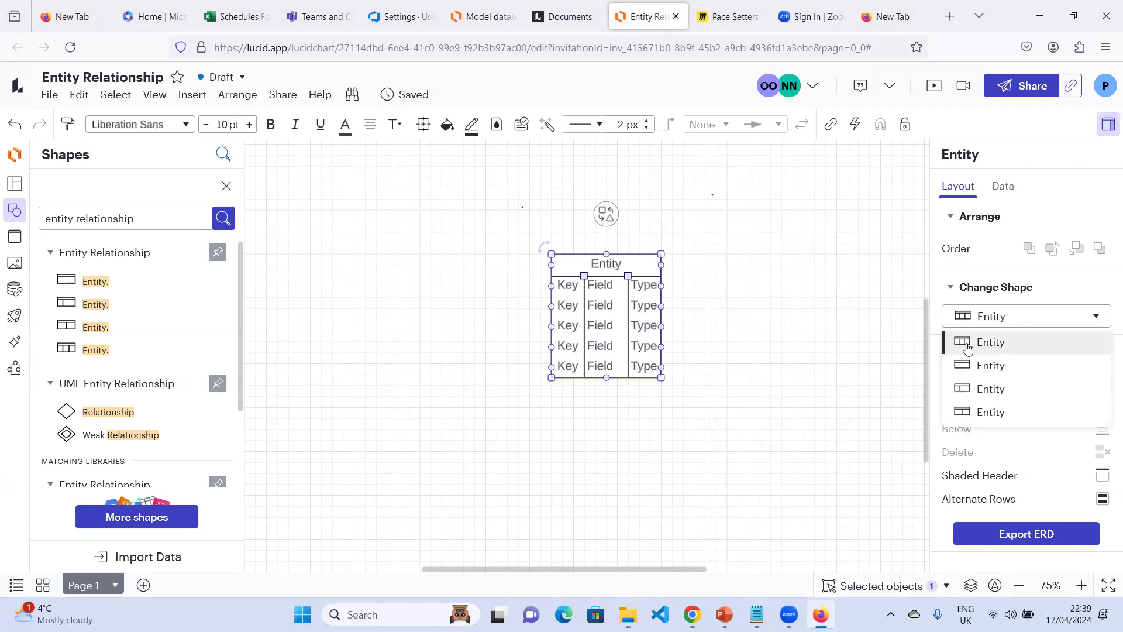
{"action": "left_click", "coordinate": [1095, 317]}
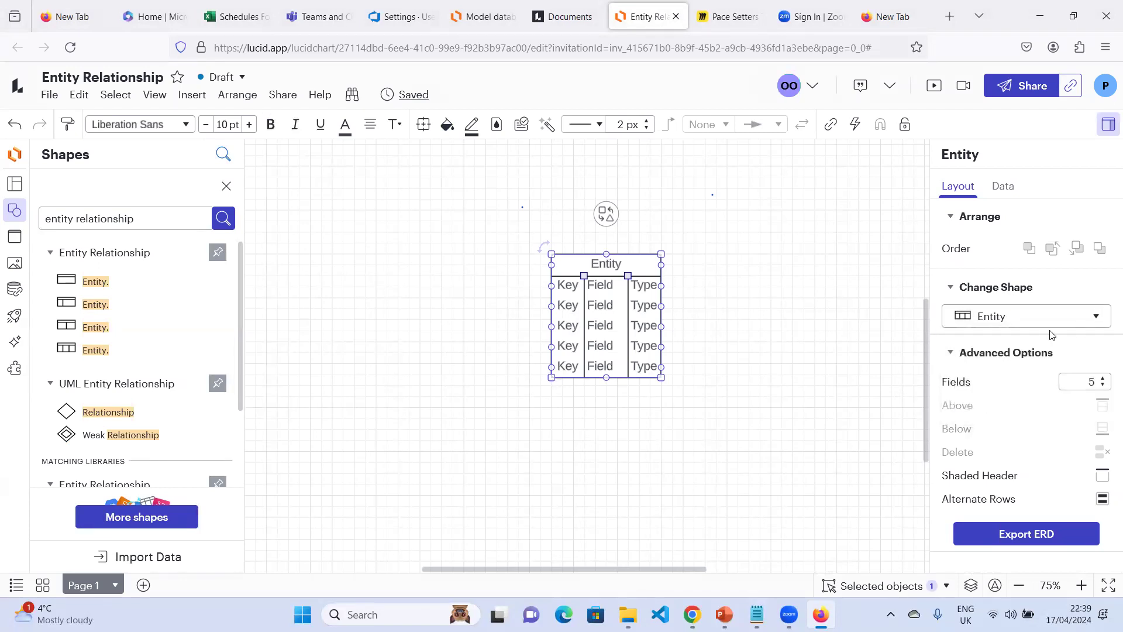
{"action": "scroll", "coordinate": [1034, 440], "scroll_direction": "down", "scroll_amount": 7}
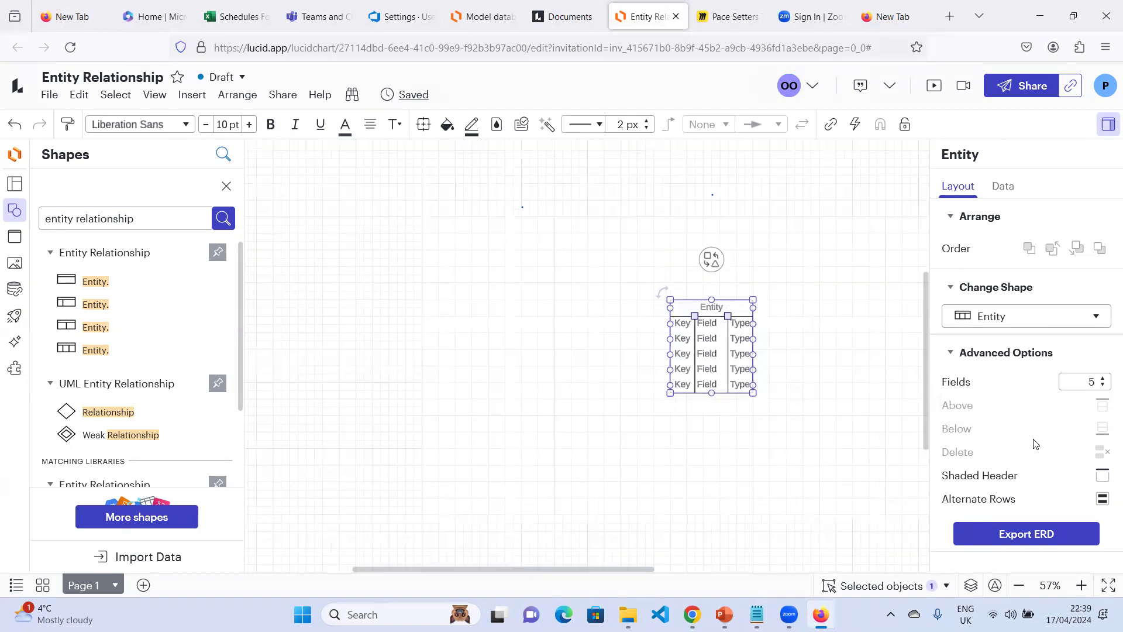
{"action": "scroll", "coordinate": [1034, 440], "scroll_direction": "up", "scroll_amount": 3}
{"action": "scroll", "coordinate": [1034, 442], "scroll_direction": "up", "scroll_amount": 3}
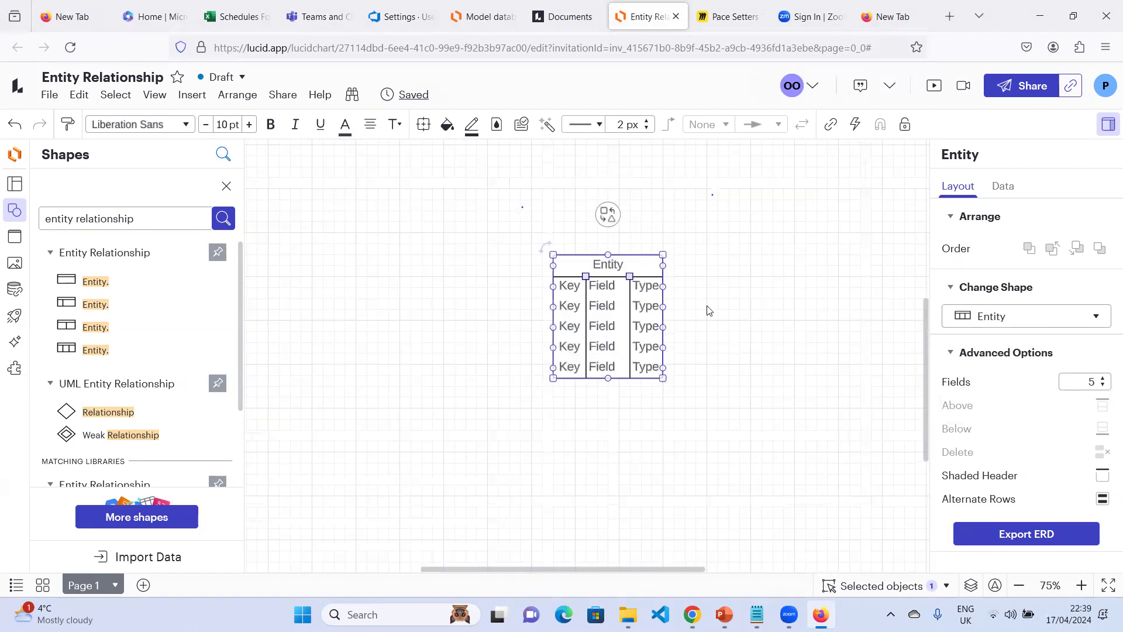
{"action": "scroll", "coordinate": [810, 292], "scroll_direction": "up", "scroll_amount": 5}
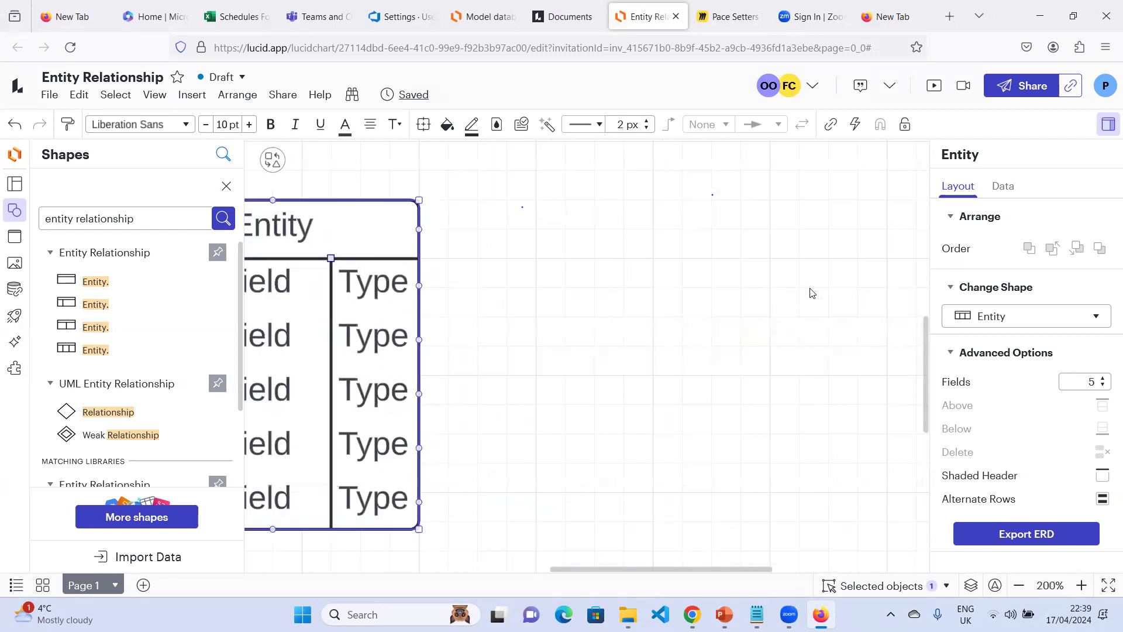
{"action": "scroll", "coordinate": [810, 293], "scroll_direction": "down", "scroll_amount": 5}
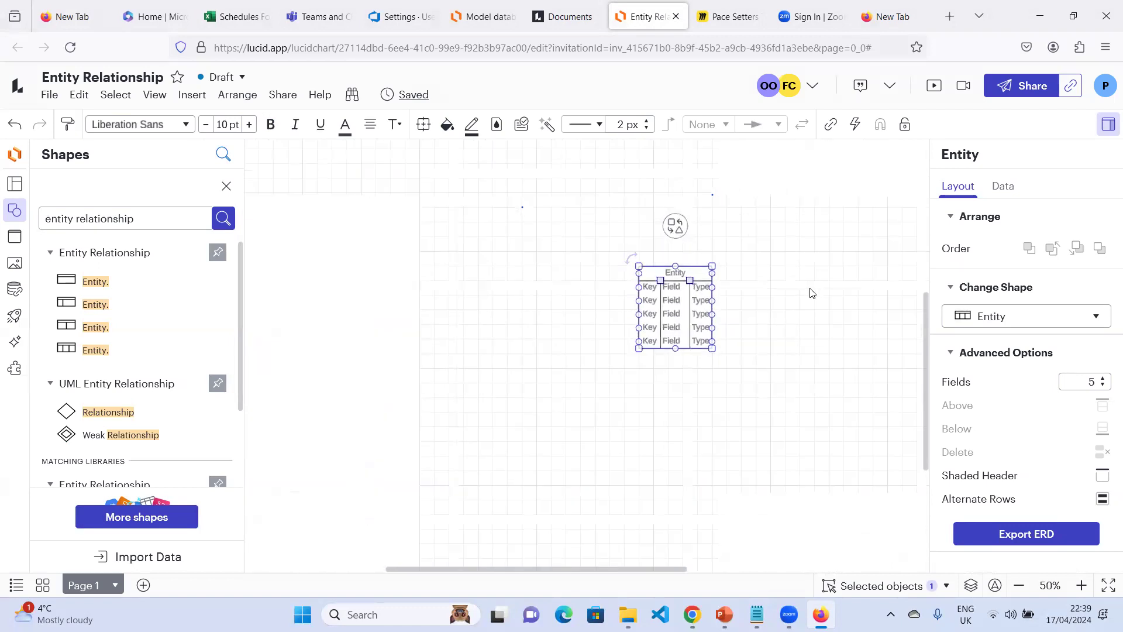
{"action": "scroll", "coordinate": [810, 292], "scroll_direction": "up", "scroll_amount": 2}
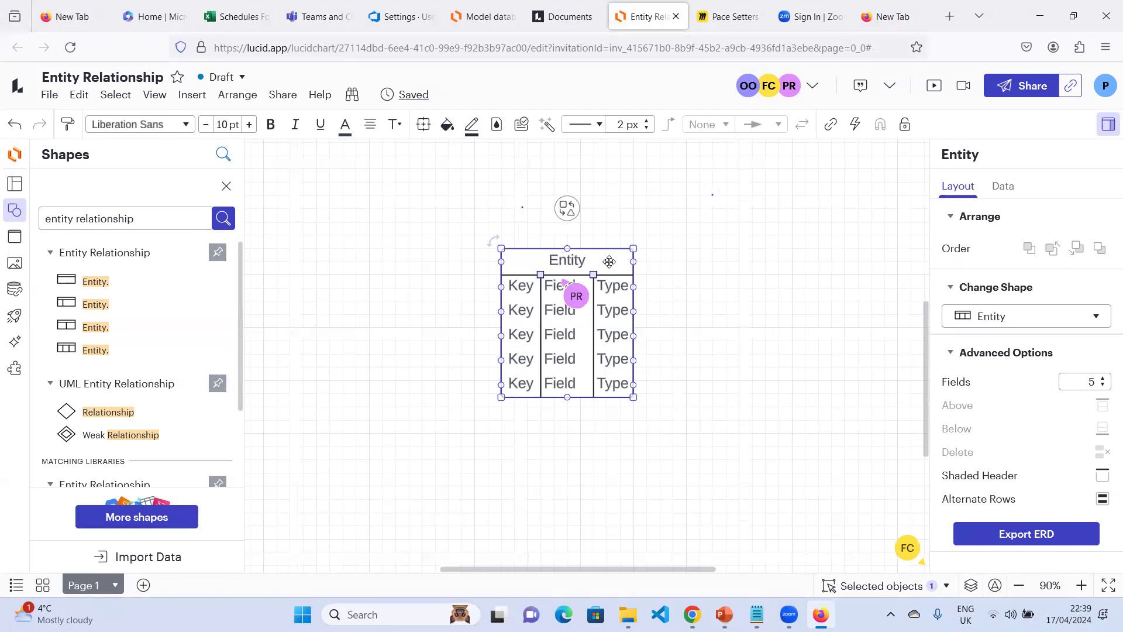
Step: Reposition the entity slightly, title it "Order Items" and widen it
{"action": "left_click_drag", "start_coordinate": [612, 265], "coordinate": [593, 255]}
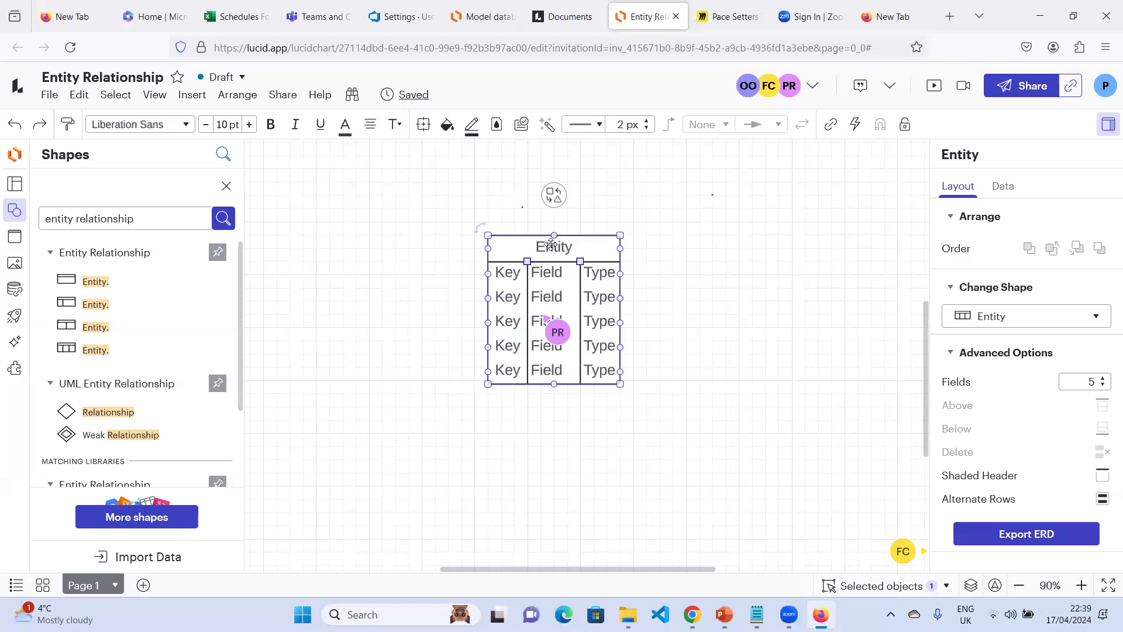
{"action": "double_click", "coordinate": [554, 247]}
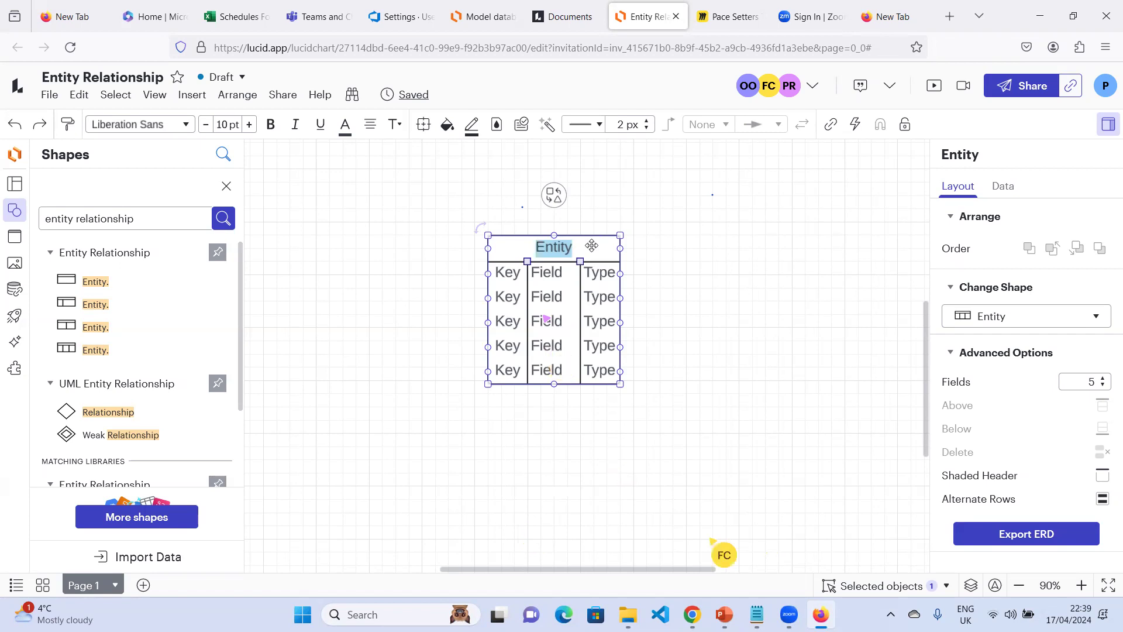
{"action": "type", "text": "Order"}
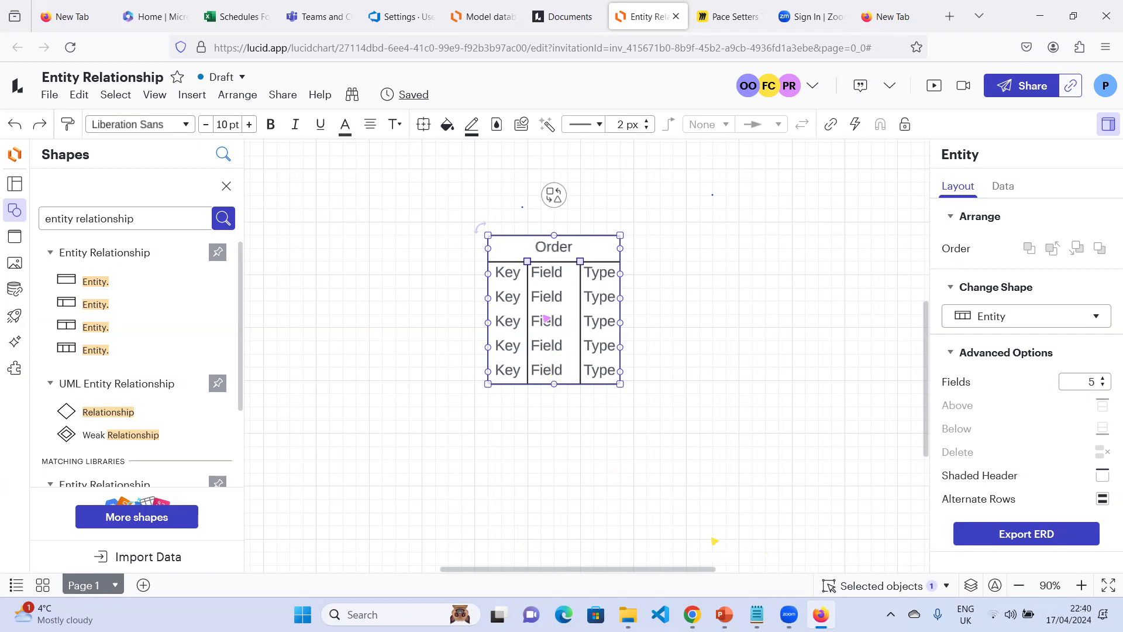
{"action": "type", "text": " Items"}
{"action": "left_click_drag", "start_coordinate": [620, 383], "coordinate": [655, 407]}
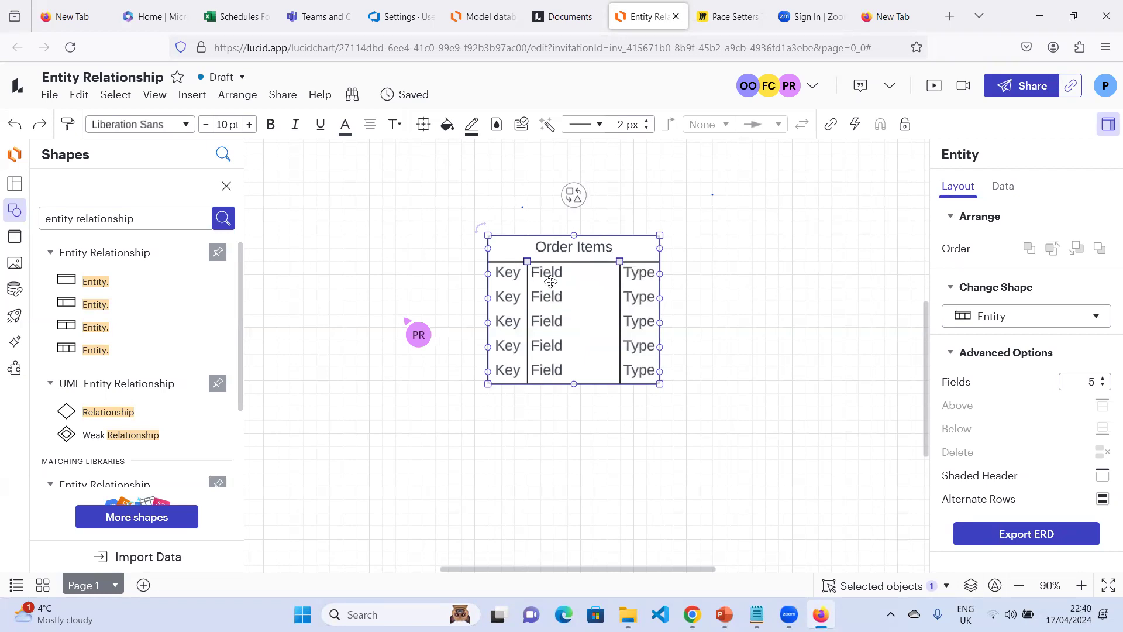
Step: Set the key of the Order Items table's first row to PK and open that row's field name for editing
{"action": "left_click_drag", "start_coordinate": [508, 271], "coordinate": [509, 271]}
{"action": "double_click", "coordinate": [508, 272]}
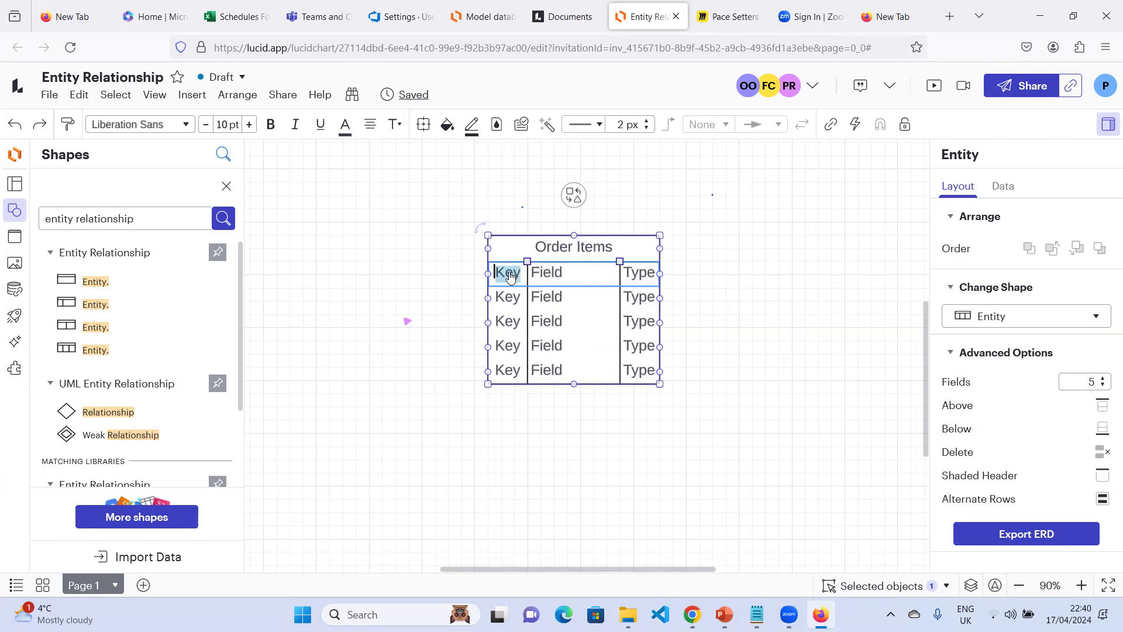
{"action": "type", "text": "PK"}
{"action": "left_click", "coordinate": [549, 278]}
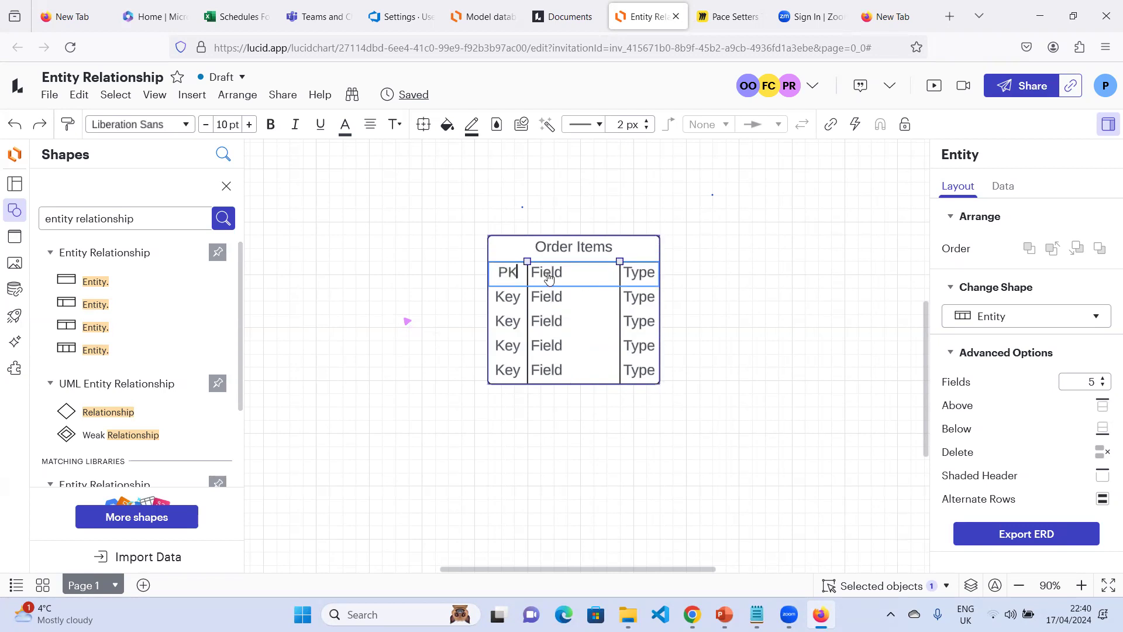
{"action": "double_click", "coordinate": [549, 278]}
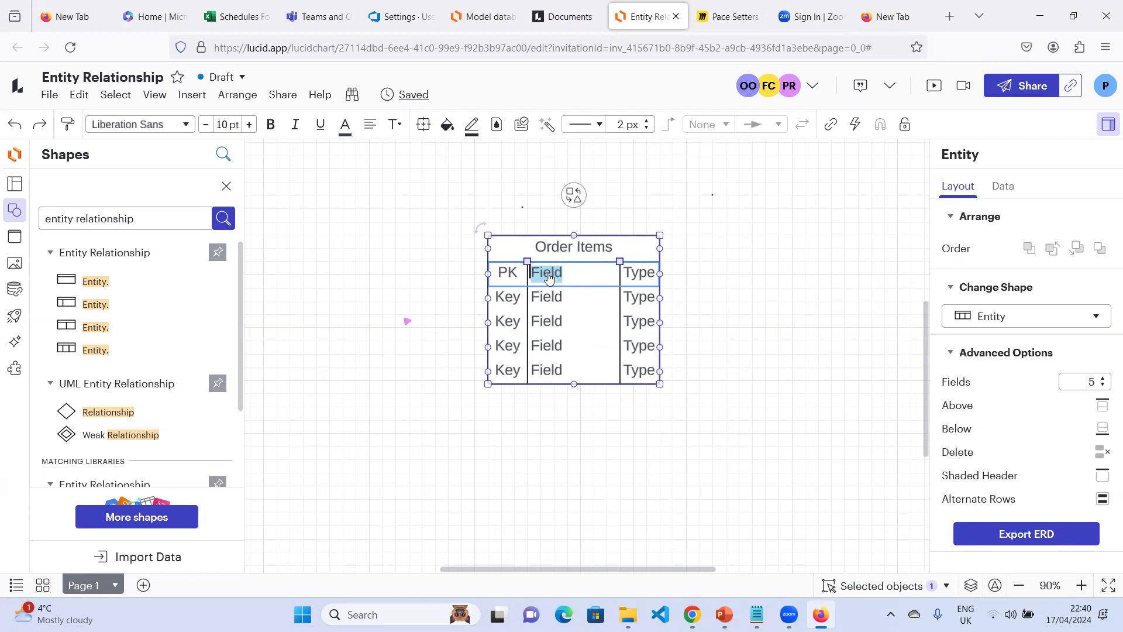
{"action": "type", "text": "I"}
{"action": "key", "text": "BackSpace"}
{"action": "type", "text": "Order"}
{"action": "type", "text": "I"}
{"action": "type", "text": "tem"}
{"action": "type", "text": "Id"}
{"action": "key", "text": "BackSpace"}
{"action": "key", "text": "BackSpace"}
{"action": "key", "text": "BackSpace"}
{"action": "key", "text": "BackSpace"}
{"action": "key", "text": "BackSpace"}
{"action": "key", "text": "BackSpace"}
{"action": "key", "text": "BackSpace"}
{"action": "key", "text": "BackSpace"}
{"action": "key", "text": "BackSpace"}
{"action": "key", "text": "BackSpace"}
{"action": "key", "text": "BackSpace"}
Step: Complete the first row as order_item_id with type int, widening the table and its field column to fit the name
{"action": "type", "text": "order_item"}
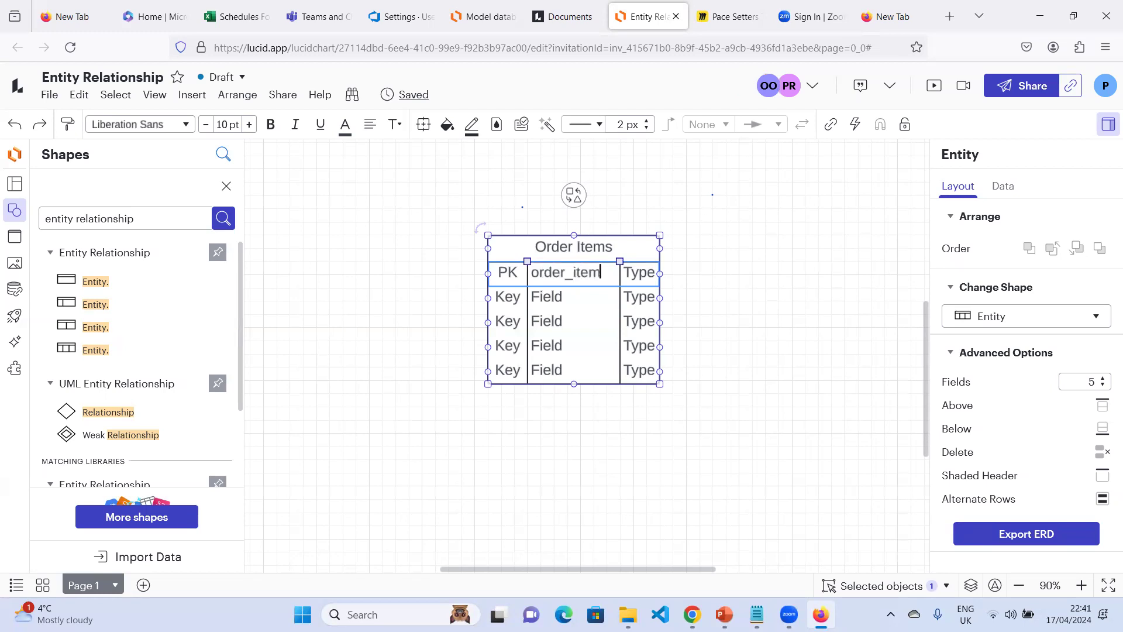
{"action": "type", "text": "_id"}
{"action": "left_click_drag", "start_coordinate": [660, 383], "coordinate": [702, 376]}
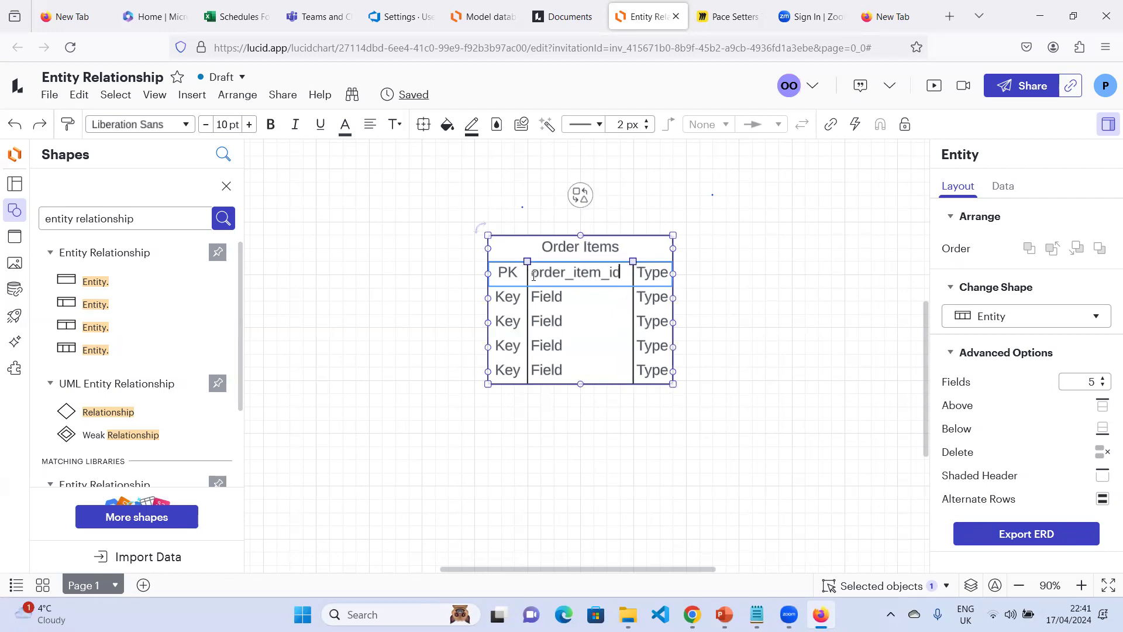
{"action": "left_click", "coordinate": [635, 267]}
{"action": "mouse_move", "coordinate": [636, 266]}
{"action": "left_mouse_down"}
{"action": "mouse_move", "coordinate": [654, 268]}
{"action": "mouse_move", "coordinate": [632, 268]}
{"action": "mouse_move", "coordinate": [643, 266]}
{"action": "left_mouse_up"}
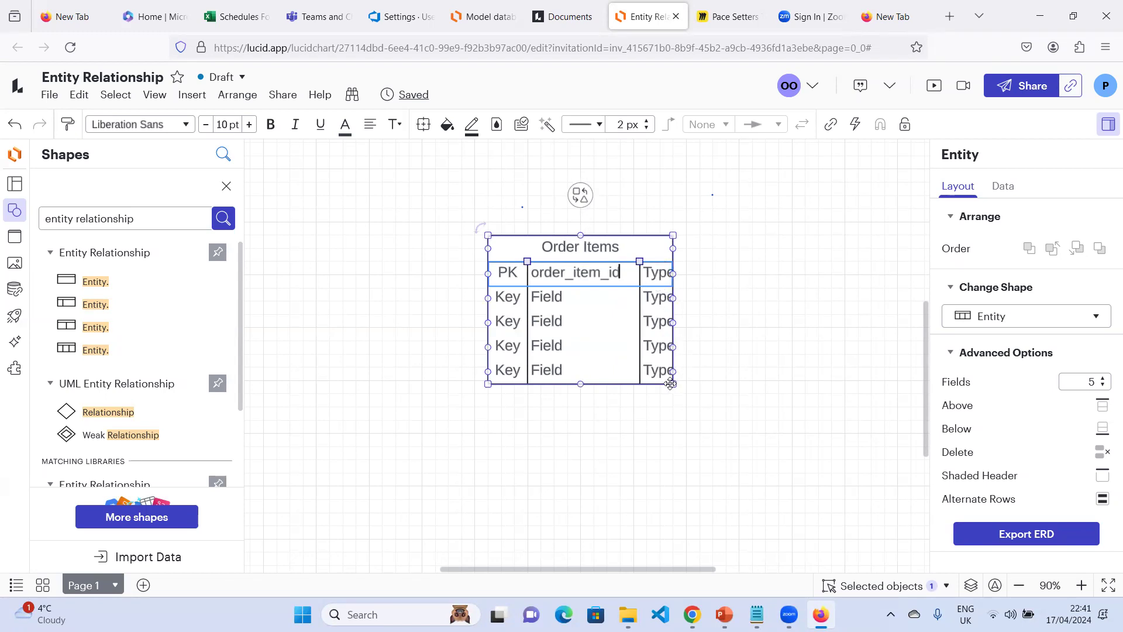
{"action": "left_click_drag", "start_coordinate": [672, 384], "coordinate": [639, 268]}
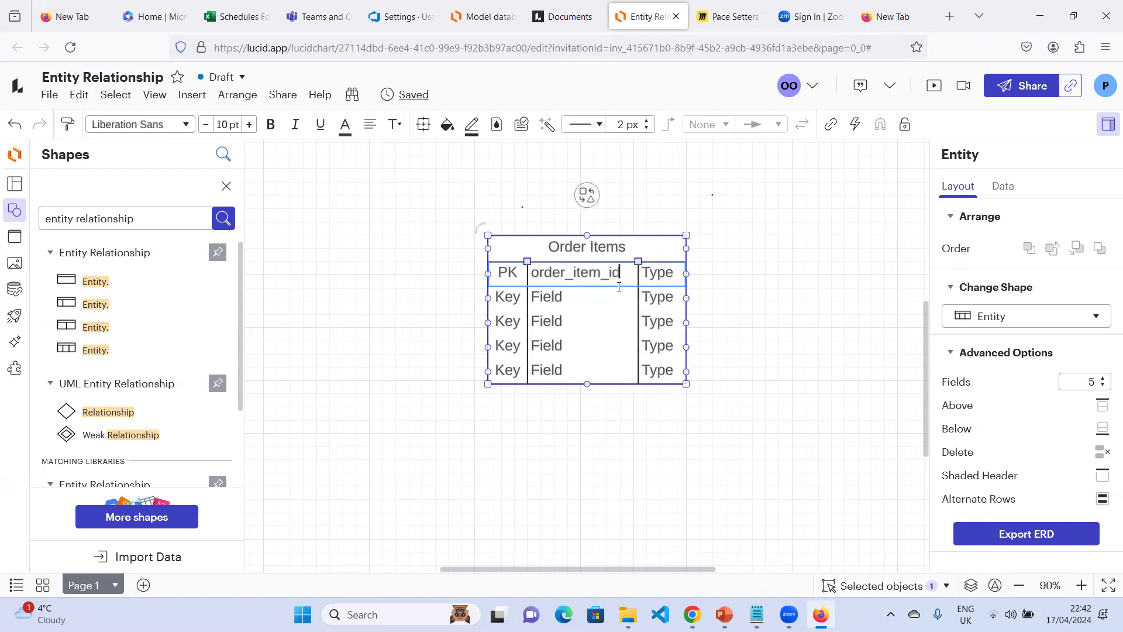
{"action": "double_click", "coordinate": [669, 278]}
{"action": "type", "text": "int"}
Step: Fill in the second row of the Order Items table as order_id with key FK and type int
{"action": "double_click", "coordinate": [550, 297]}
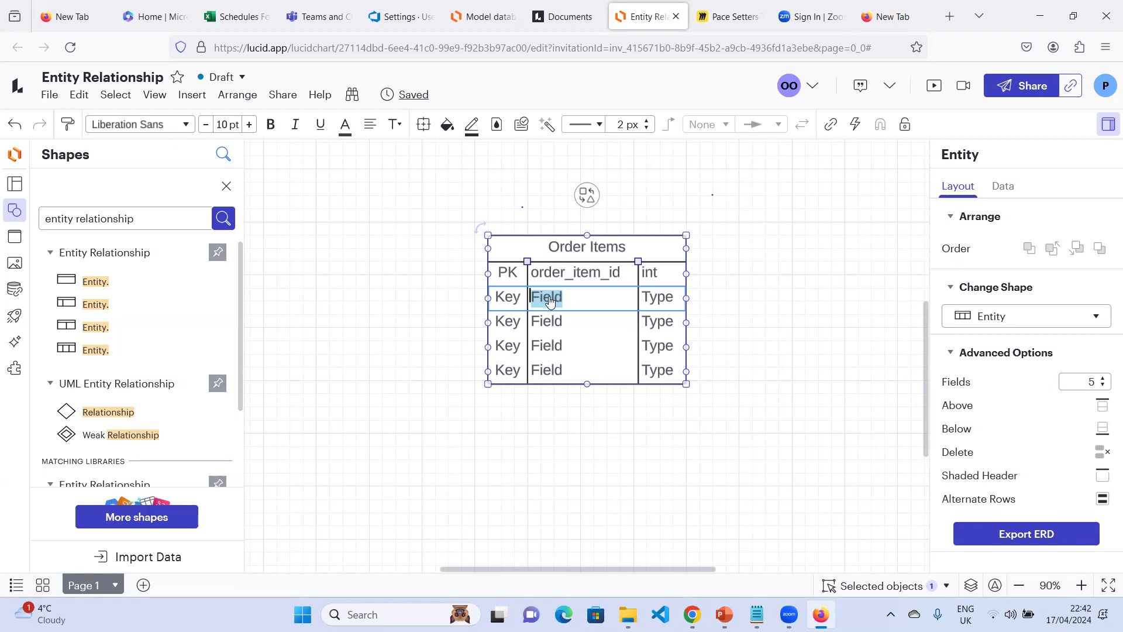
{"action": "type", "text": "order_id"}
{"action": "double_click", "coordinate": [509, 299]}
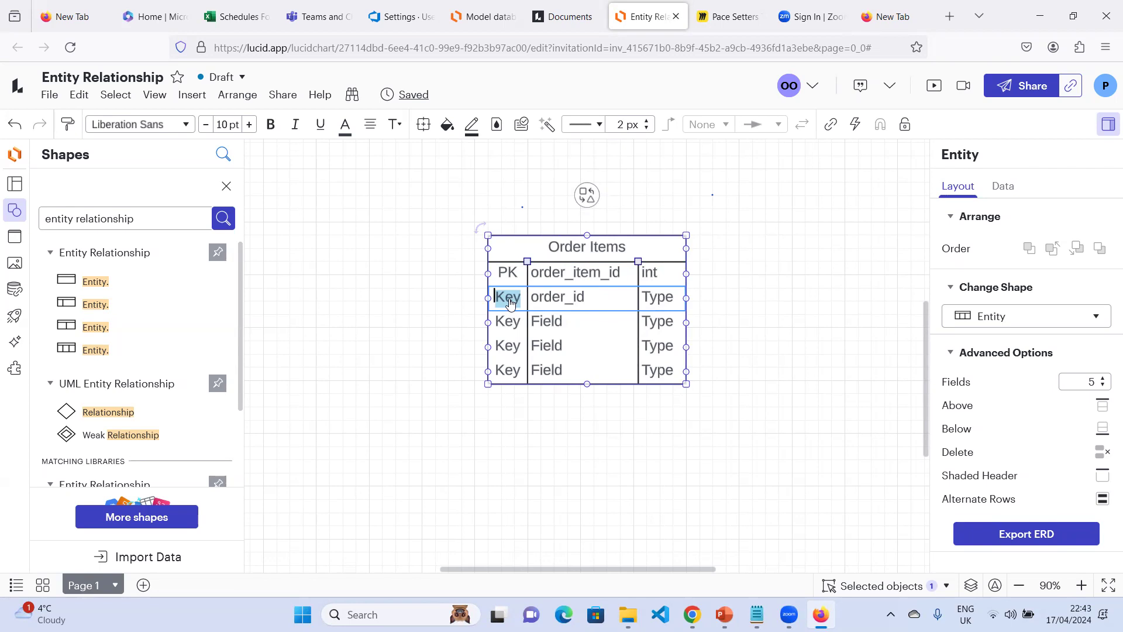
{"action": "type", "text": "FK"}
{"action": "double_click", "coordinate": [663, 298]}
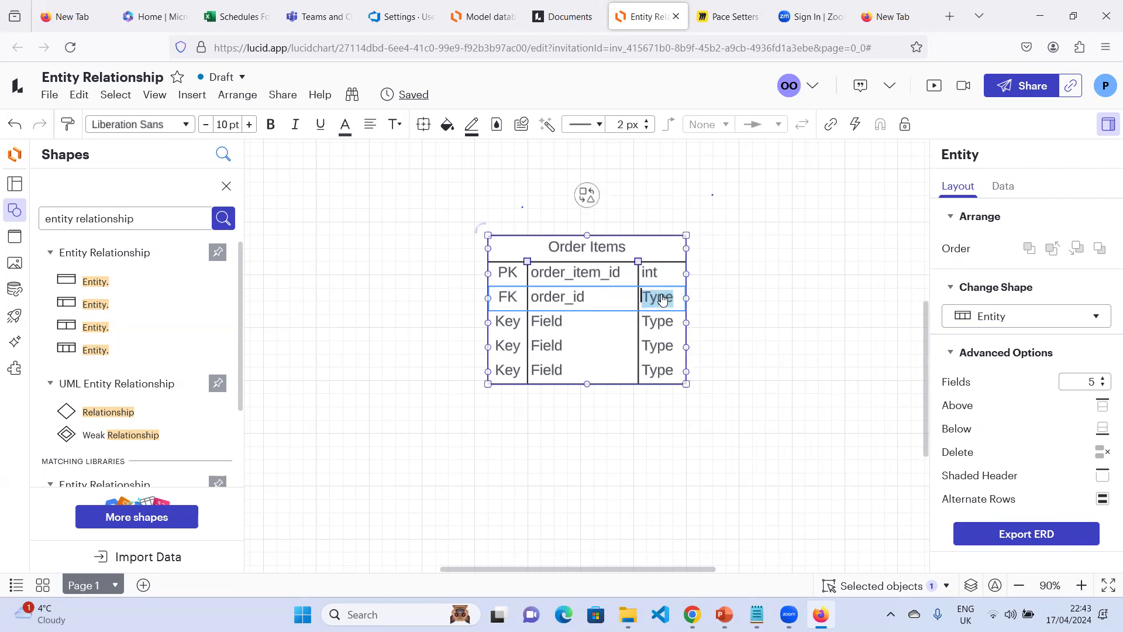
{"action": "type", "text": "int"}
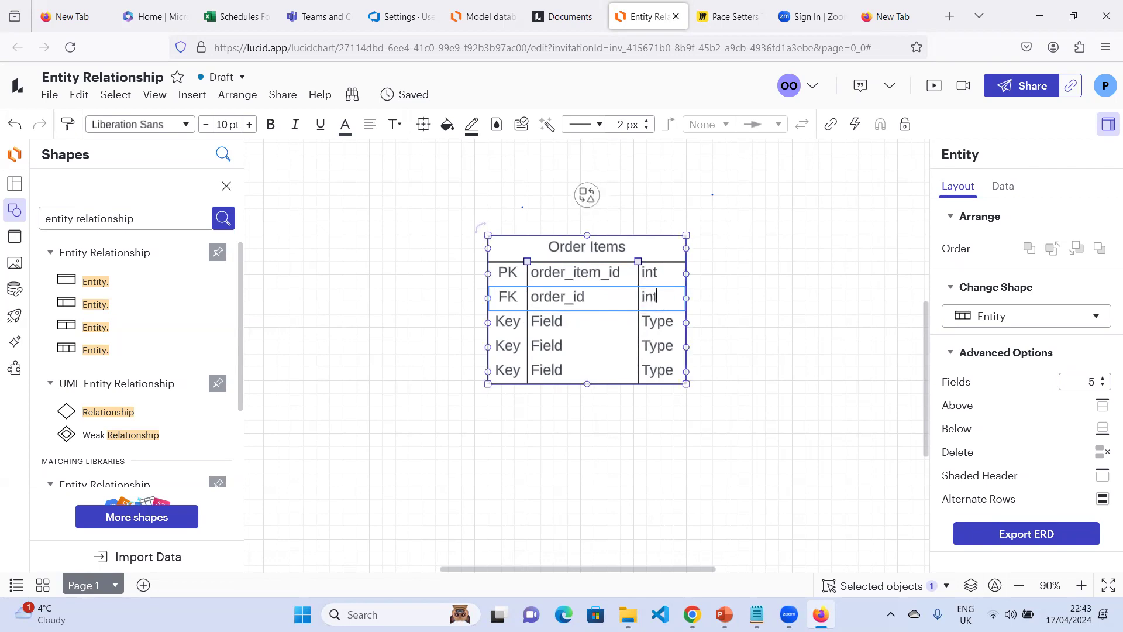
Step: Fill in the third row of the Order Items table as item_id with key FK and type int
{"action": "double_click", "coordinate": [555, 321]}
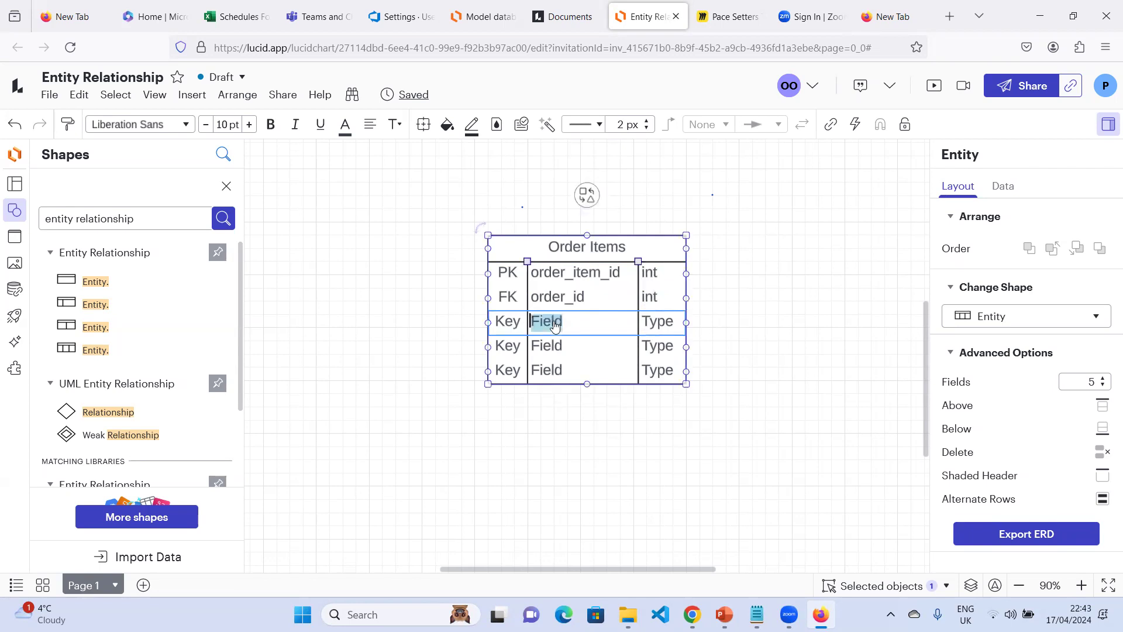
{"action": "type", "text": "item_id"}
{"action": "double_click", "coordinate": [503, 328]}
{"action": "type", "text": "FK"}
{"action": "double_click", "coordinate": [651, 322]}
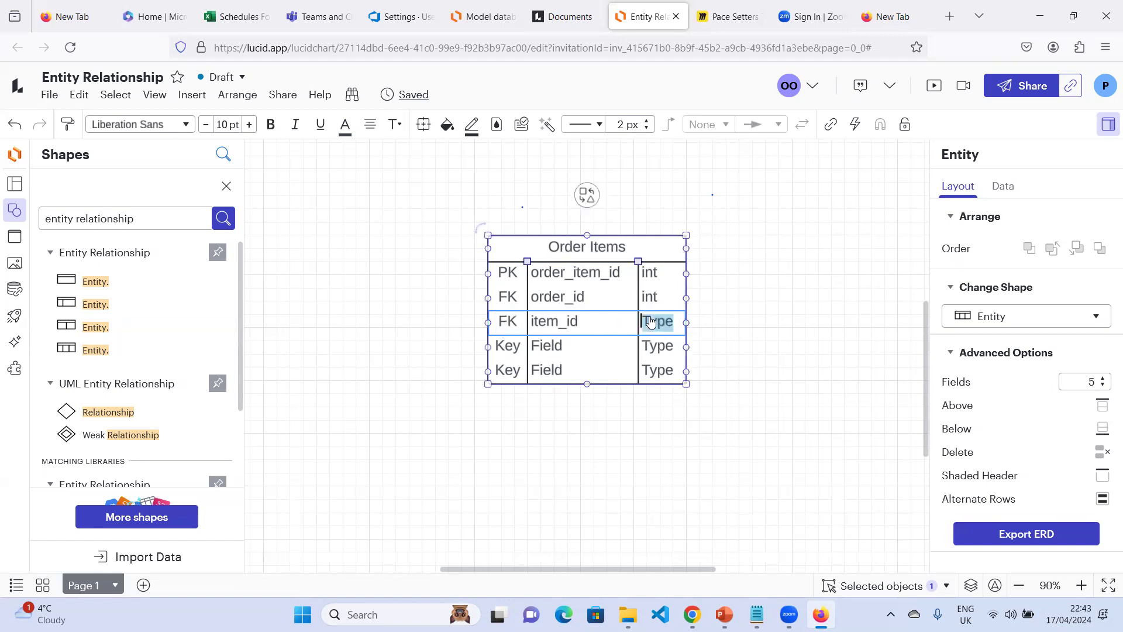
{"action": "type", "text": "int"}
Step: Fill in the fourth row of the Order Items table as quantity with an empty key and type float
{"action": "left_click", "coordinate": [555, 345]}
{"action": "left_click", "coordinate": [556, 347]}
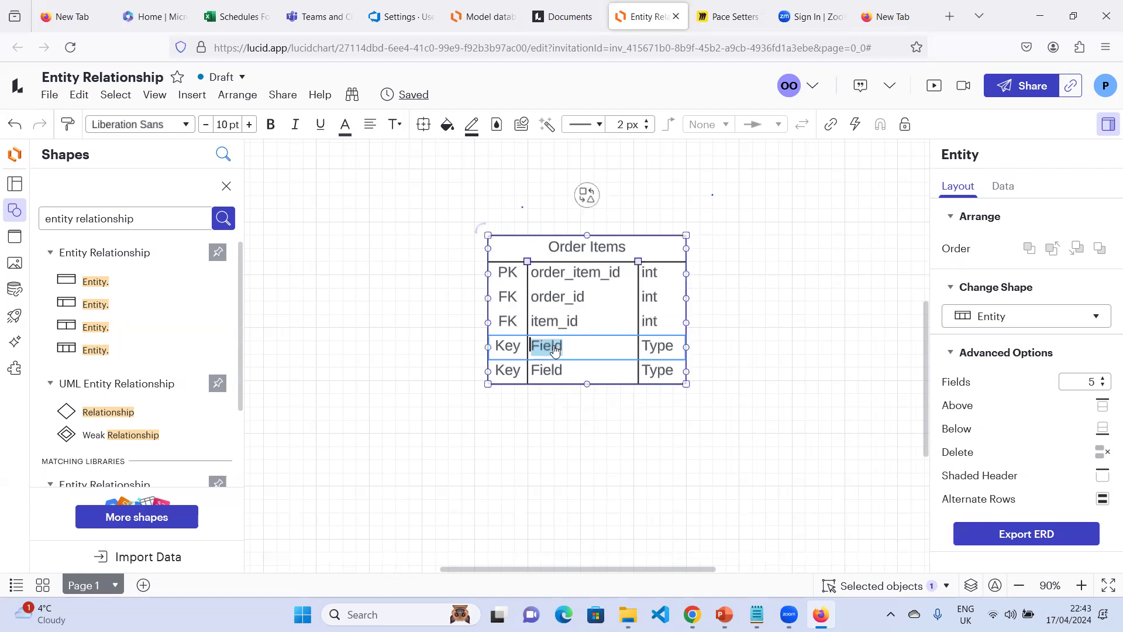
{"action": "type", "text": "quantity"}
{"action": "left_click", "coordinate": [508, 350]}
{"action": "left_click", "coordinate": [515, 344]}
{"action": "key", "text": "BackSpace"}
{"action": "double_click", "coordinate": [661, 355]}
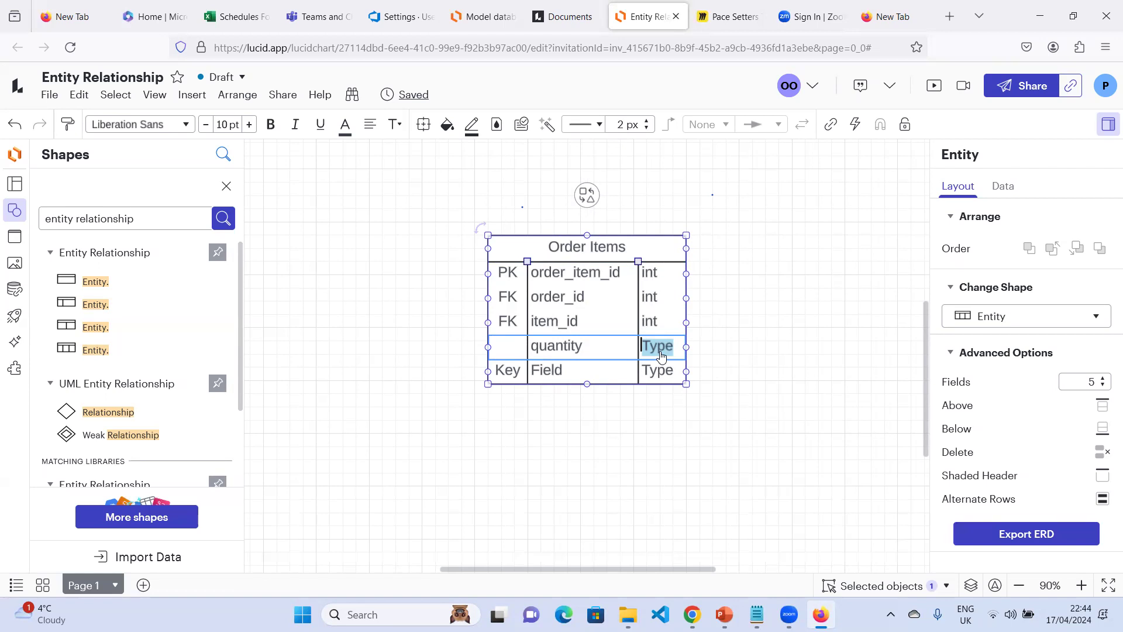
{"action": "type", "text": "float"}
Step: Fill in the fifth row of the Order Items table as total with an empty key and type float
{"action": "double_click", "coordinate": [549, 370]}
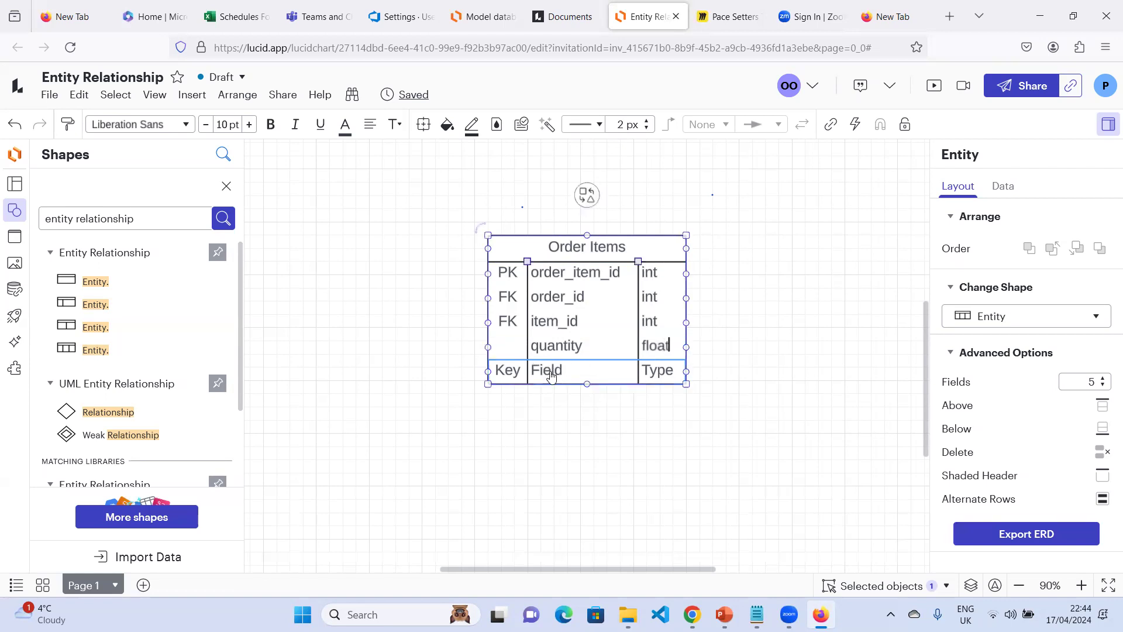
{"action": "left_click", "coordinate": [551, 369]}
{"action": "left_click", "coordinate": [563, 370]}
{"action": "key", "text": "BackSpace"}
{"action": "key", "text": "BackSpace"}
{"action": "key", "text": "BackSpace"}
{"action": "key", "text": "BackSpace"}
{"action": "key", "text": "BackSpace"}
{"action": "type", "text": "total"}
{"action": "double_click", "coordinate": [511, 374]}
{"action": "key", "text": "BackSpace"}
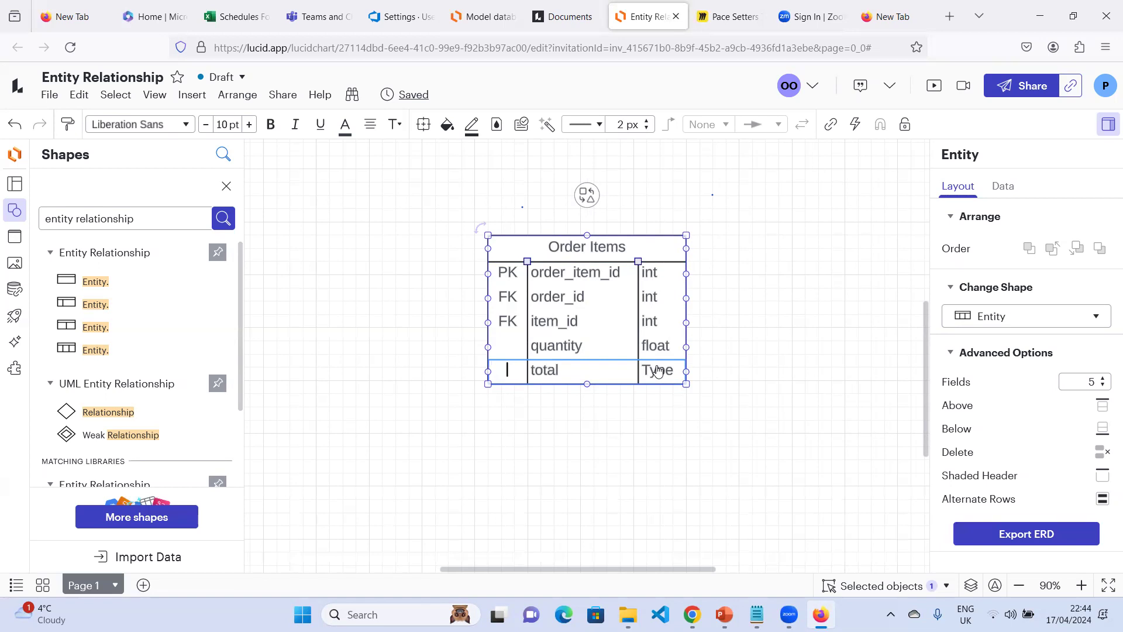
{"action": "double_click", "coordinate": [658, 370]}
{"action": "key", "text": "BackSpace"}
{"action": "type", "text": "float"}
Step: Add a sixth field to the Order Items table and reorder the rows so the new one follows item_id, with total above quantity
{"action": "left_click", "coordinate": [565, 346]}
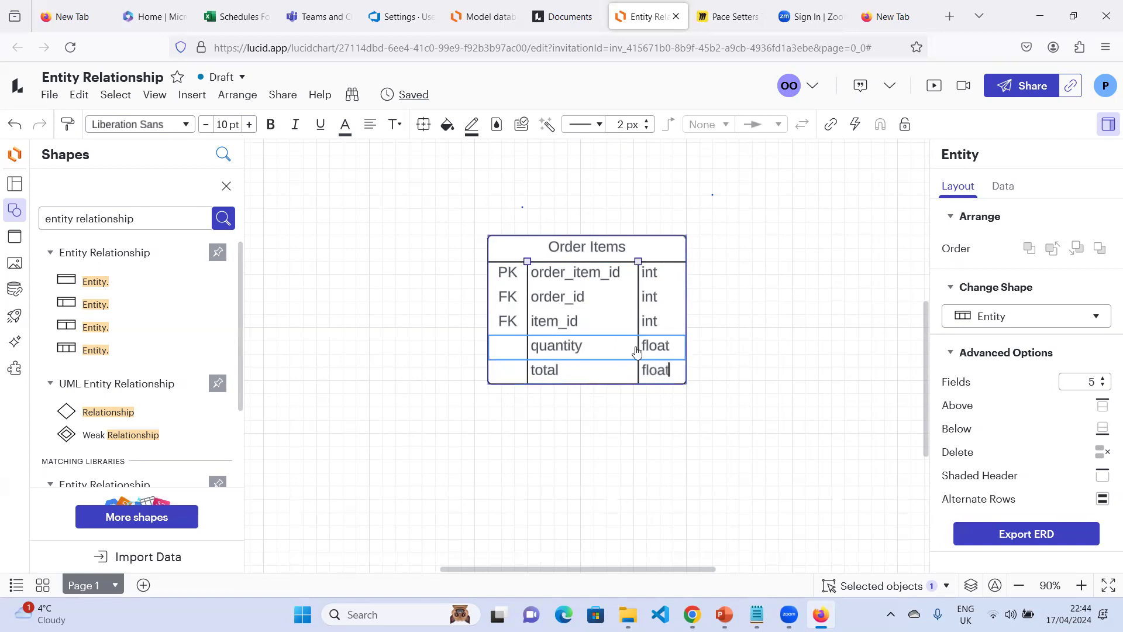
{"action": "left_click", "coordinate": [1104, 410]}
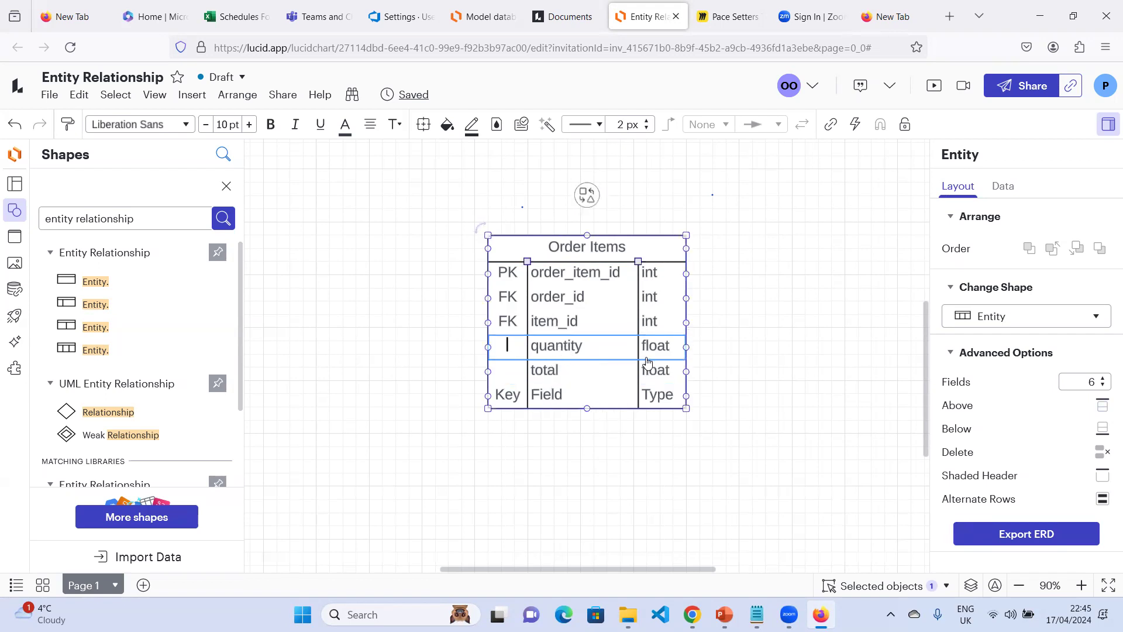
{"action": "left_click_drag", "start_coordinate": [647, 366], "coordinate": [645, 387]}
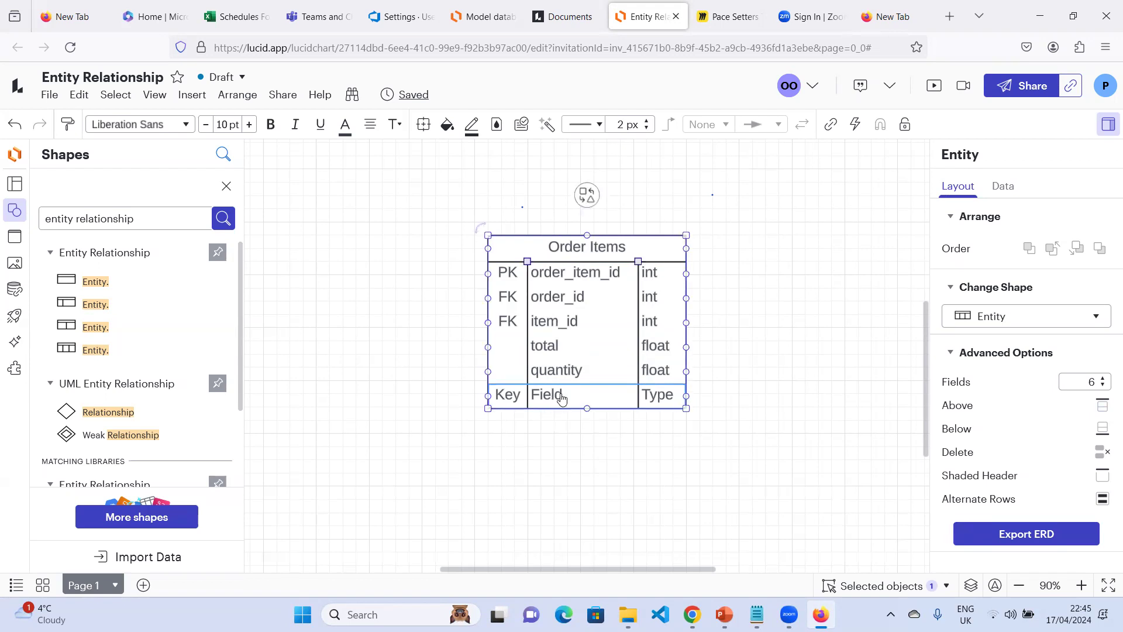
{"action": "left_click_drag", "start_coordinate": [576, 390], "coordinate": [582, 350]}
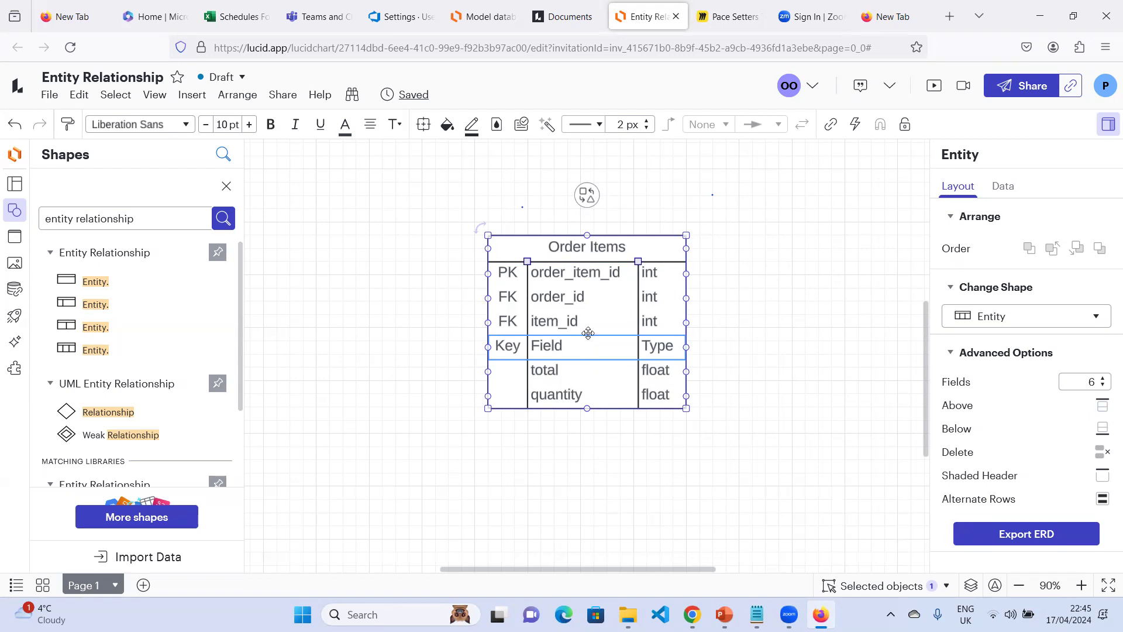
Step: Fill in the new row below item_id as staff_id with key FK and type int, and deselect the table
{"action": "double_click", "coordinate": [564, 354]}
{"action": "type", "text": "staff_id"}
{"action": "key", "text": "Home"}
{"action": "double_click", "coordinate": [509, 346]}
{"action": "type", "text": "FK"}
{"action": "double_click", "coordinate": [659, 348]}
{"action": "type", "text": "int"}
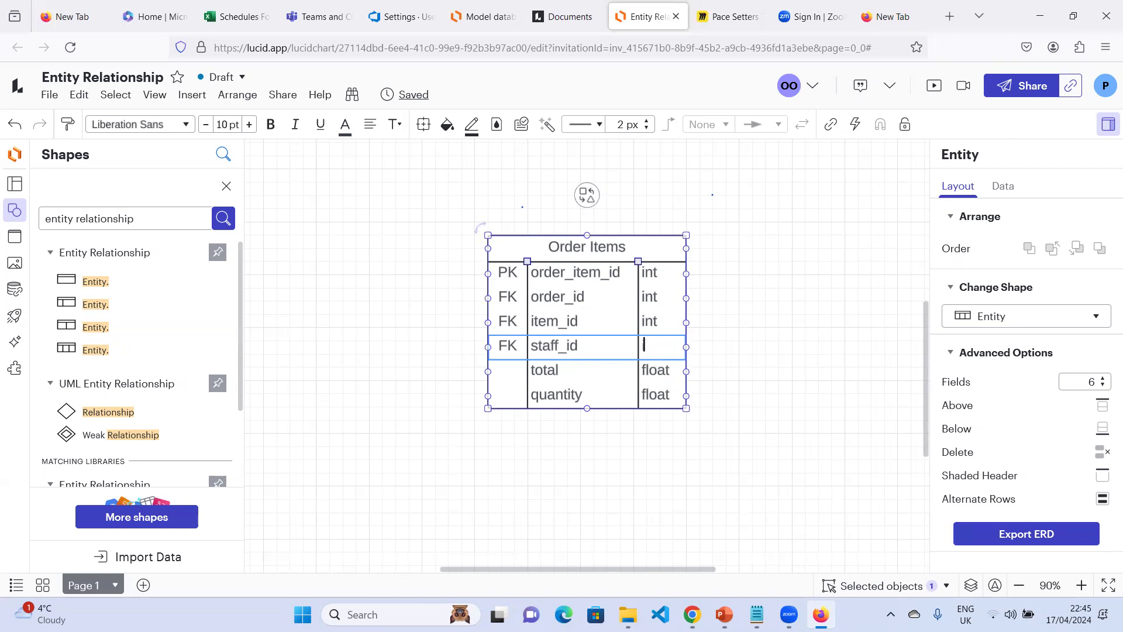
{"action": "left_click", "coordinate": [759, 333]}
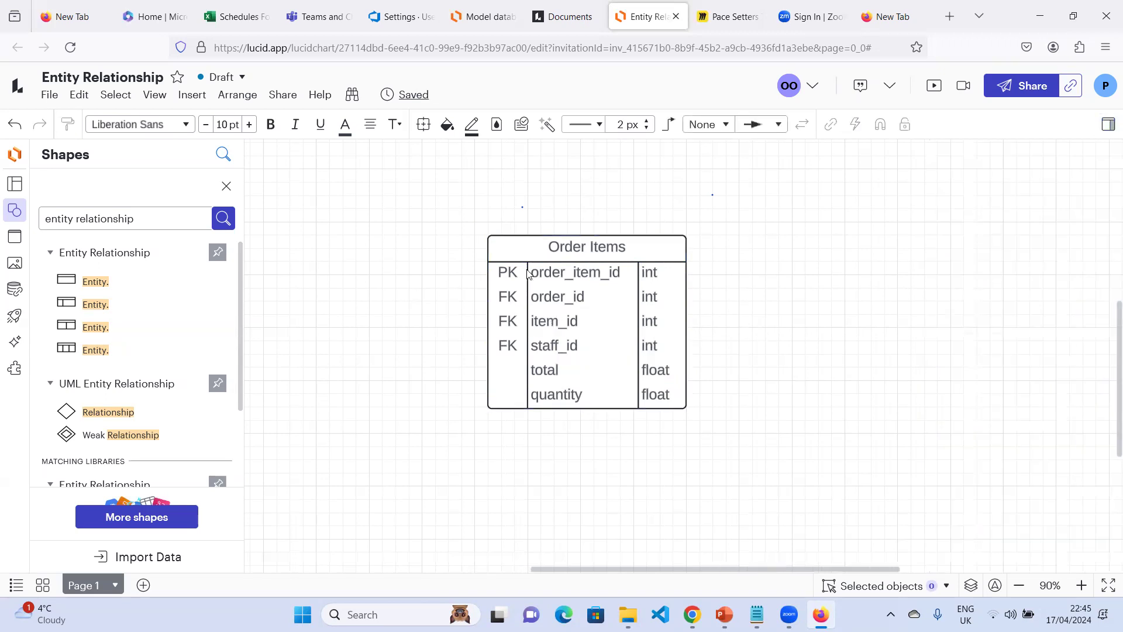
Step: Move the Order Items entity further right and make its title bold and light orange
{"action": "left_click_drag", "start_coordinate": [649, 249], "coordinate": [720, 250]}
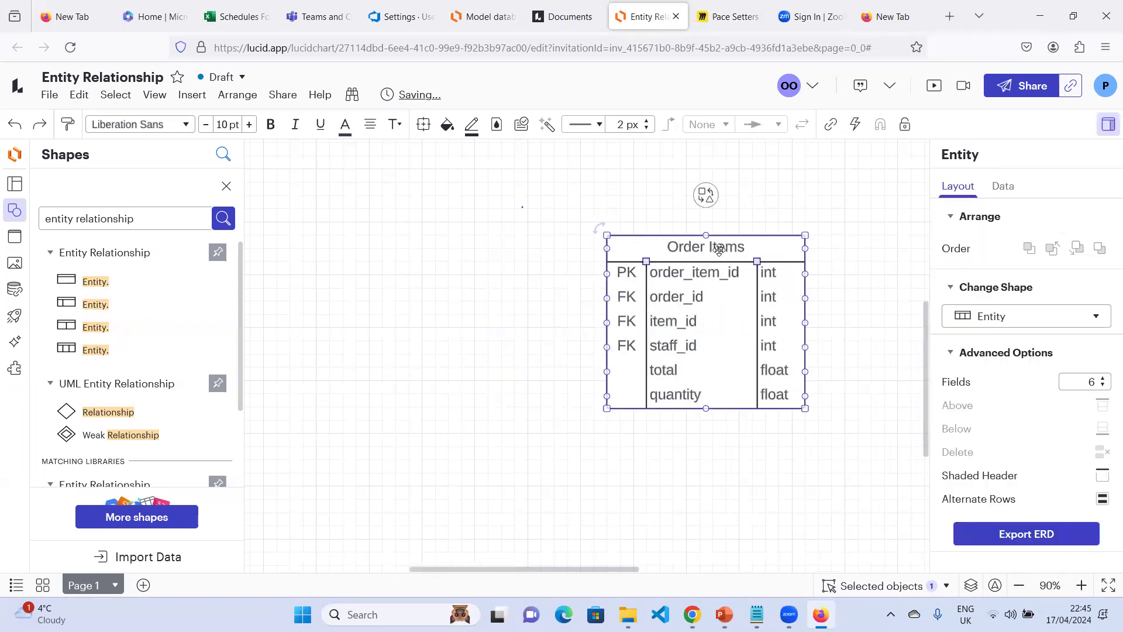
{"action": "double_click", "coordinate": [719, 250]}
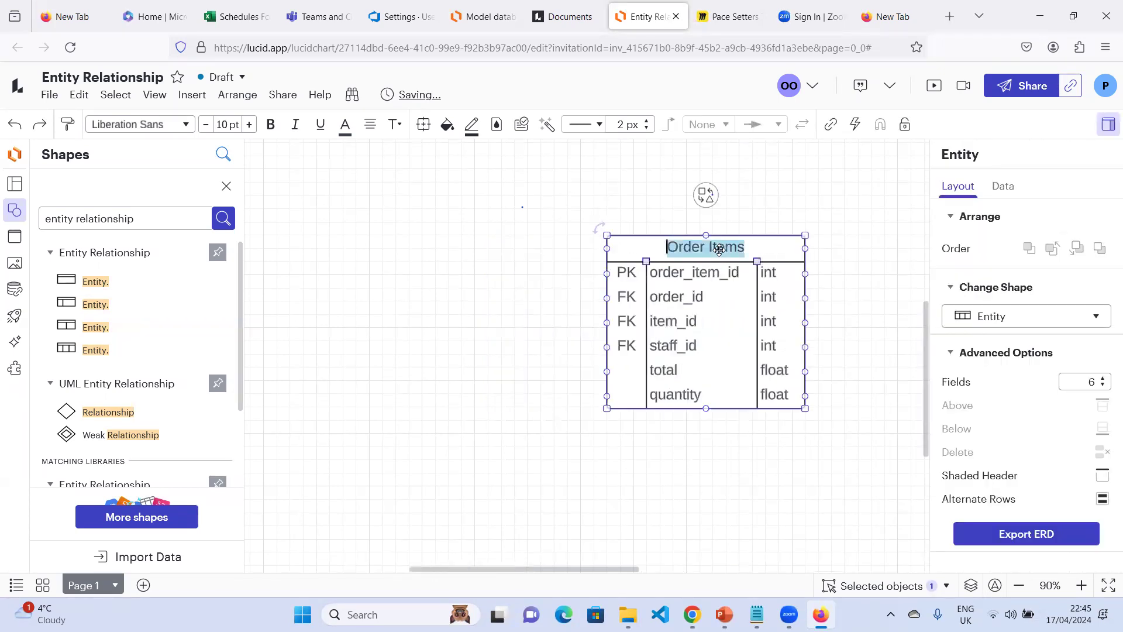
{"action": "left_click", "coordinate": [271, 125]}
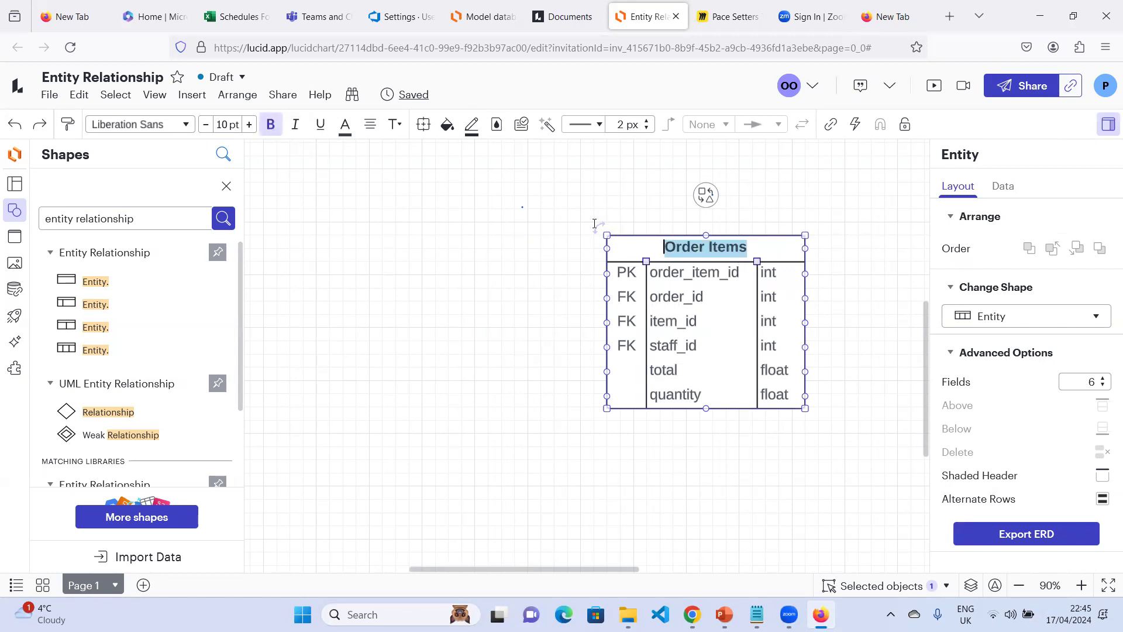
{"action": "left_click", "coordinate": [346, 134]}
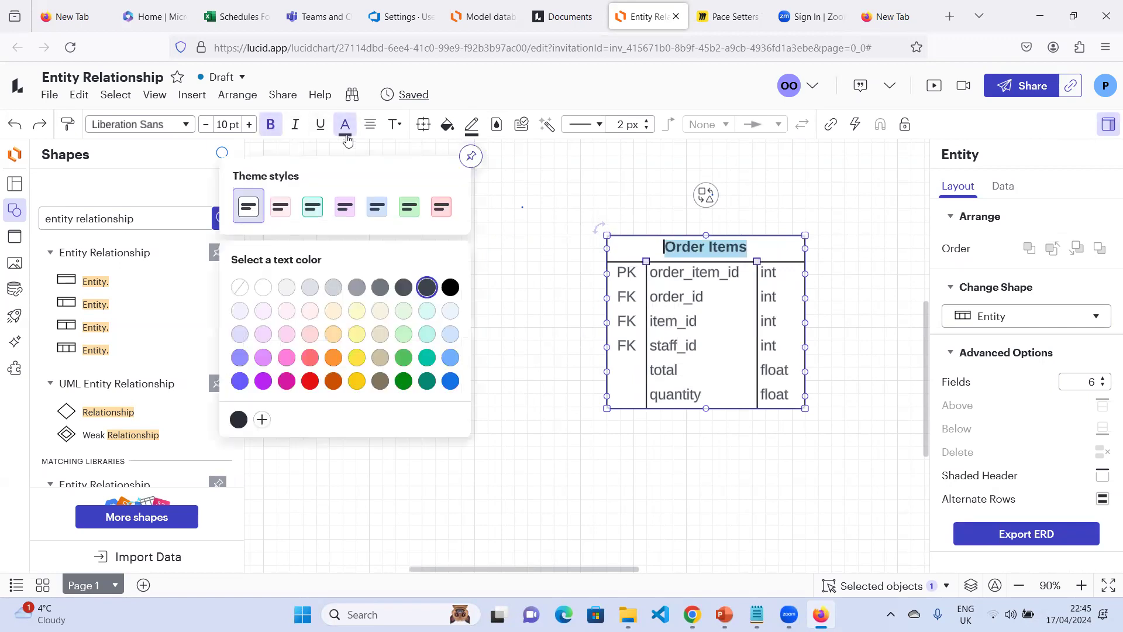
{"action": "left_click", "coordinate": [332, 382]}
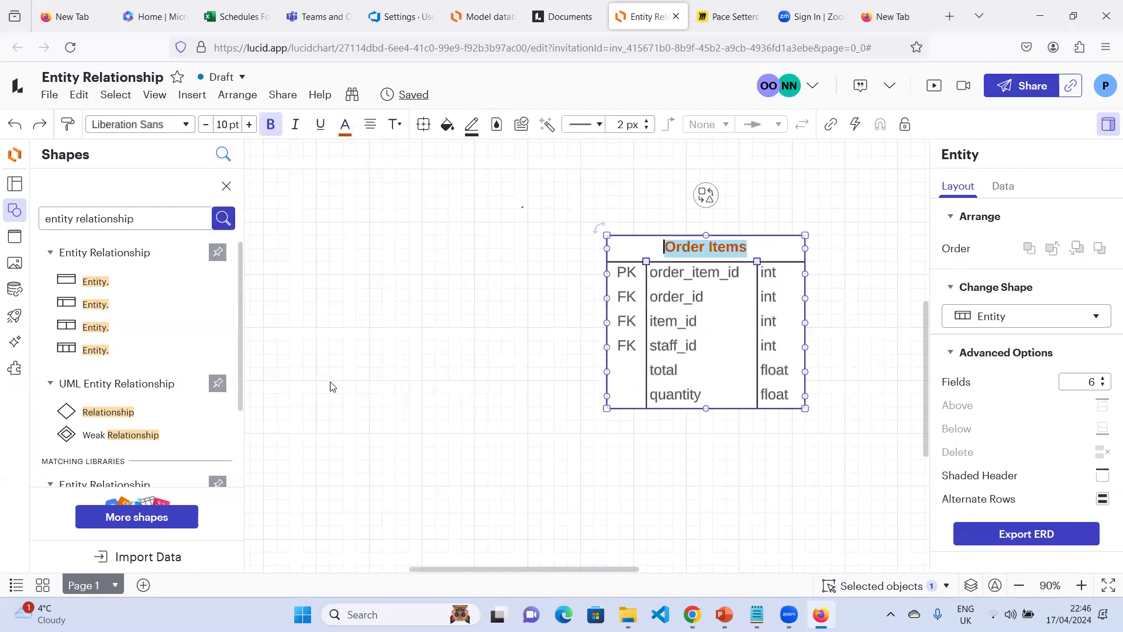
{"action": "left_click", "coordinate": [346, 124]}
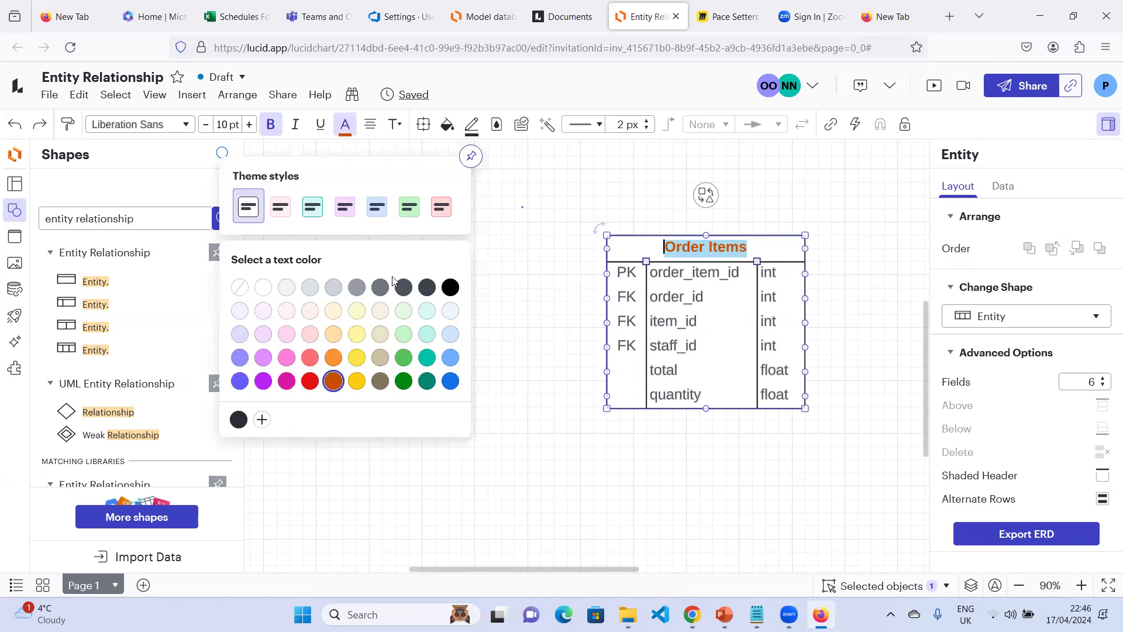
{"action": "left_click", "coordinate": [333, 363]}
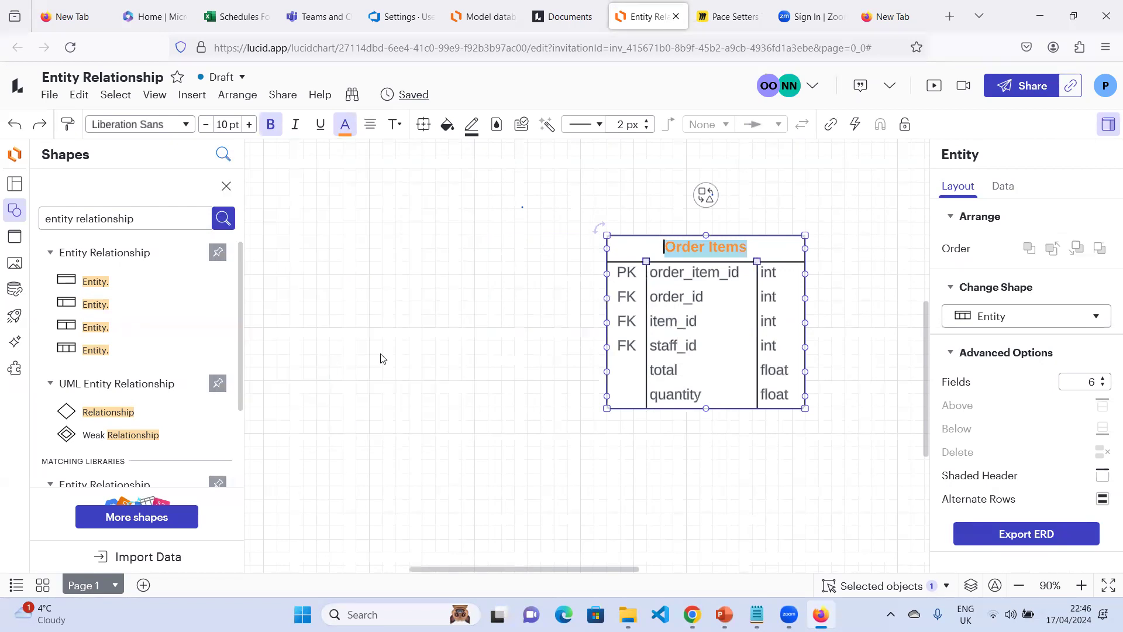
{"action": "left_click", "coordinate": [495, 267]}
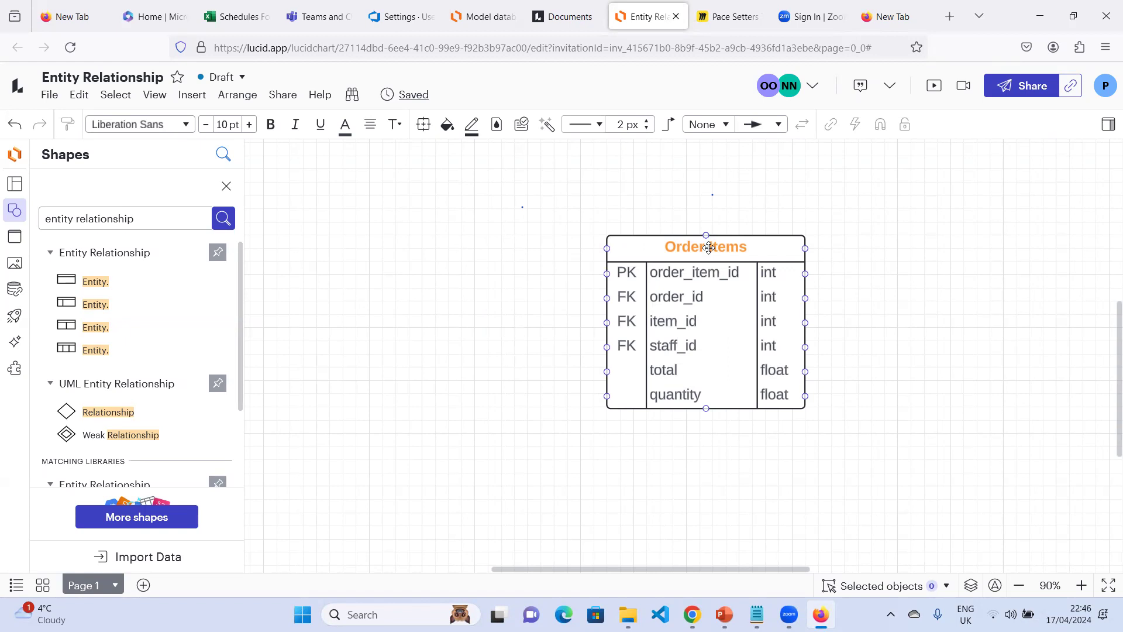
Step: Place a duplicate of the Order Items entity to the upper left of the original and title it "Staff"
{"action": "left_click", "coordinate": [747, 248]}
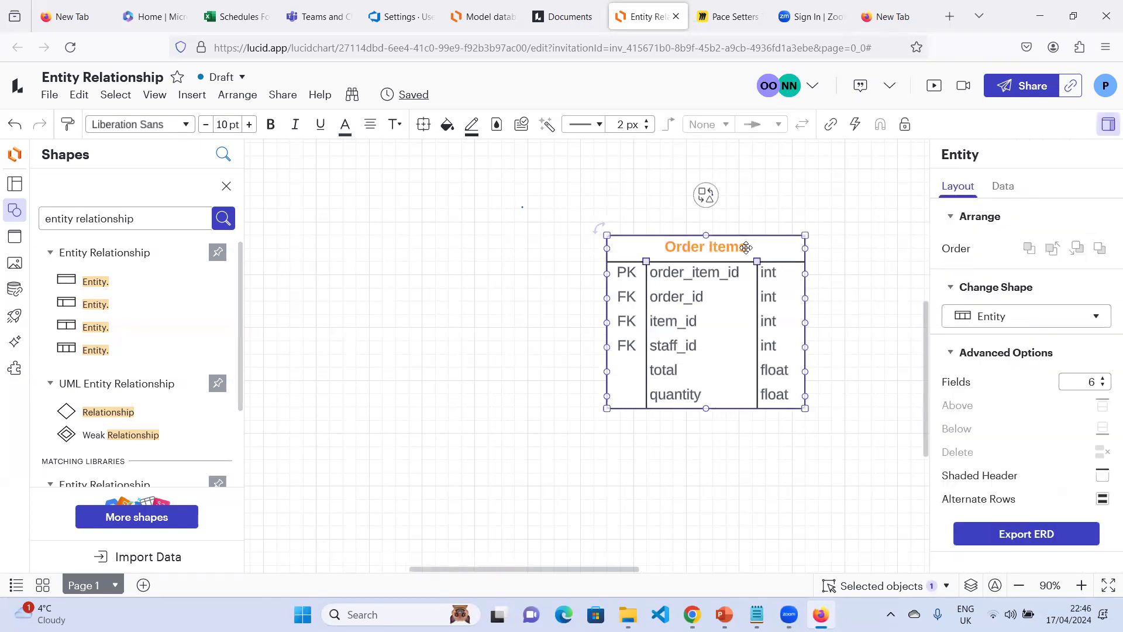
{"action": "left_click_drag", "start_coordinate": [782, 261], "coordinate": [782, 261]}
{"action": "right_click", "coordinate": [782, 261]}
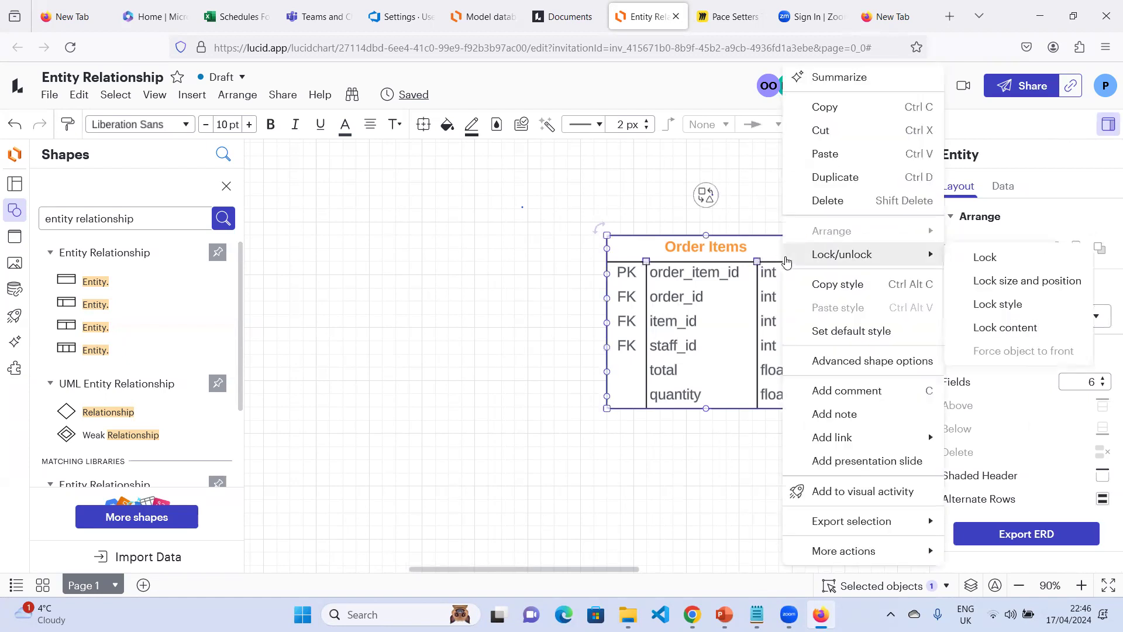
{"action": "left_click", "coordinate": [845, 178]}
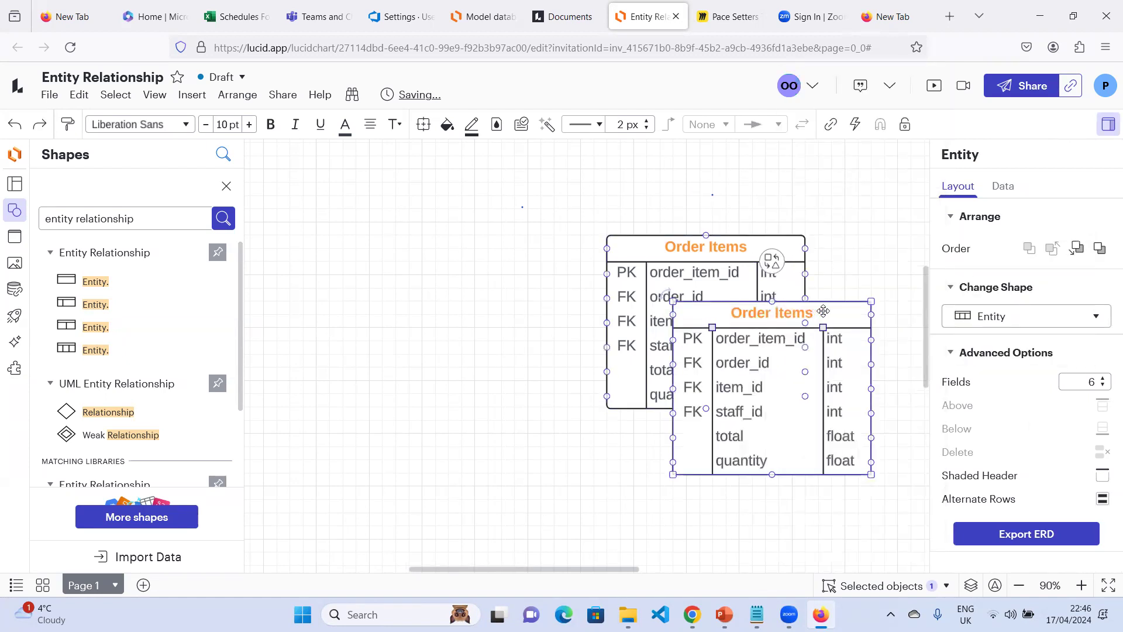
{"action": "left_click_drag", "start_coordinate": [828, 306], "coordinate": [480, 209]}
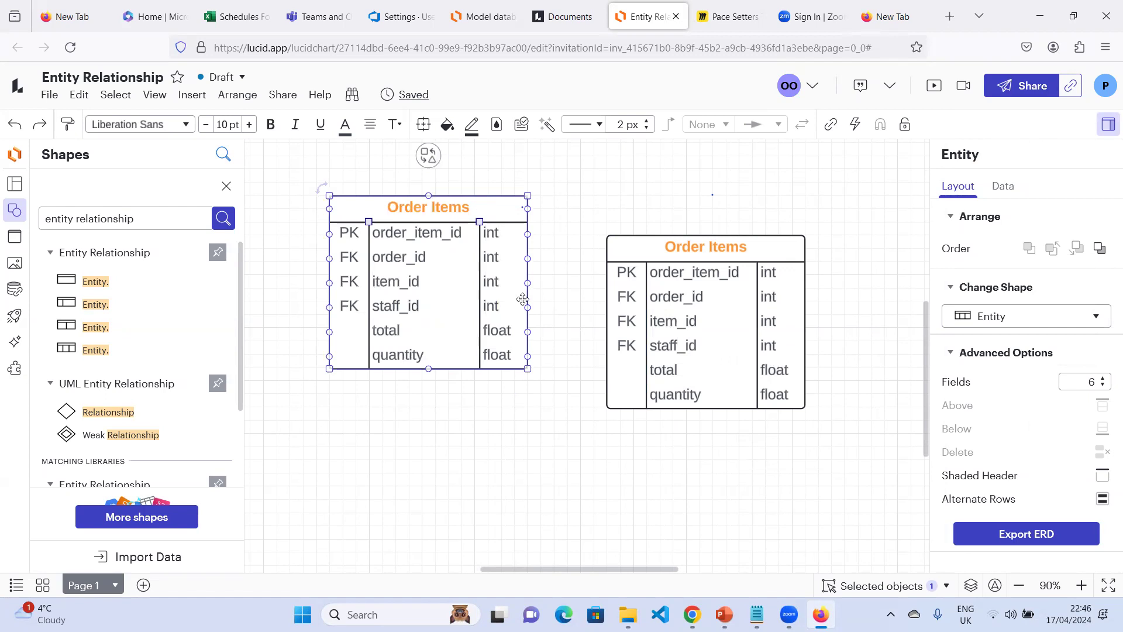
{"action": "double_click", "coordinate": [439, 213]}
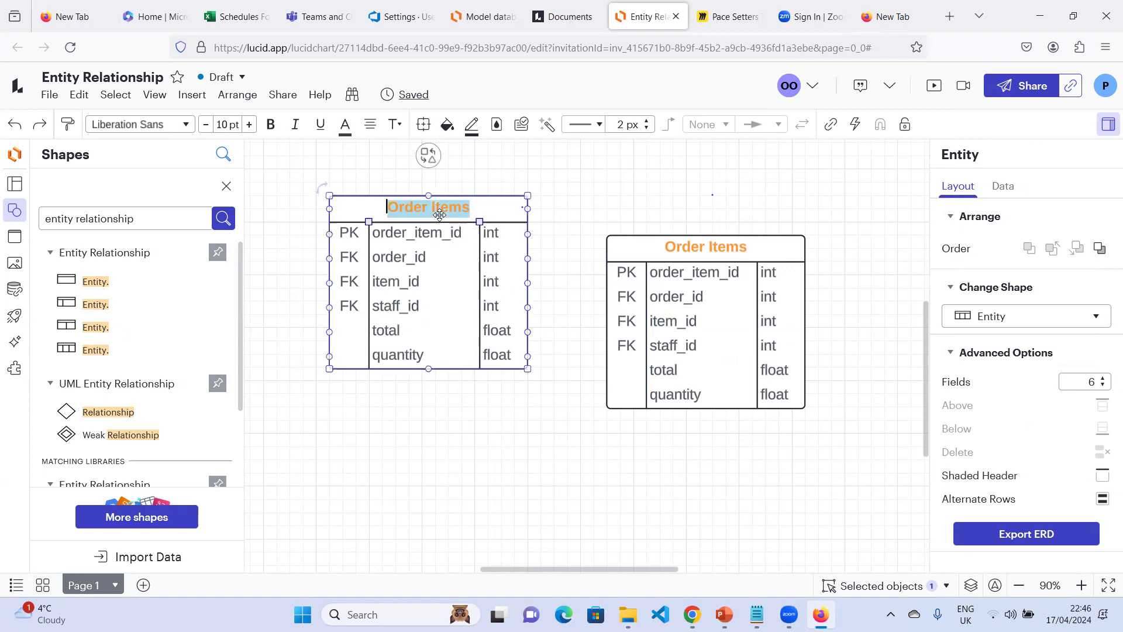
{"action": "type", "text": "Staff"}
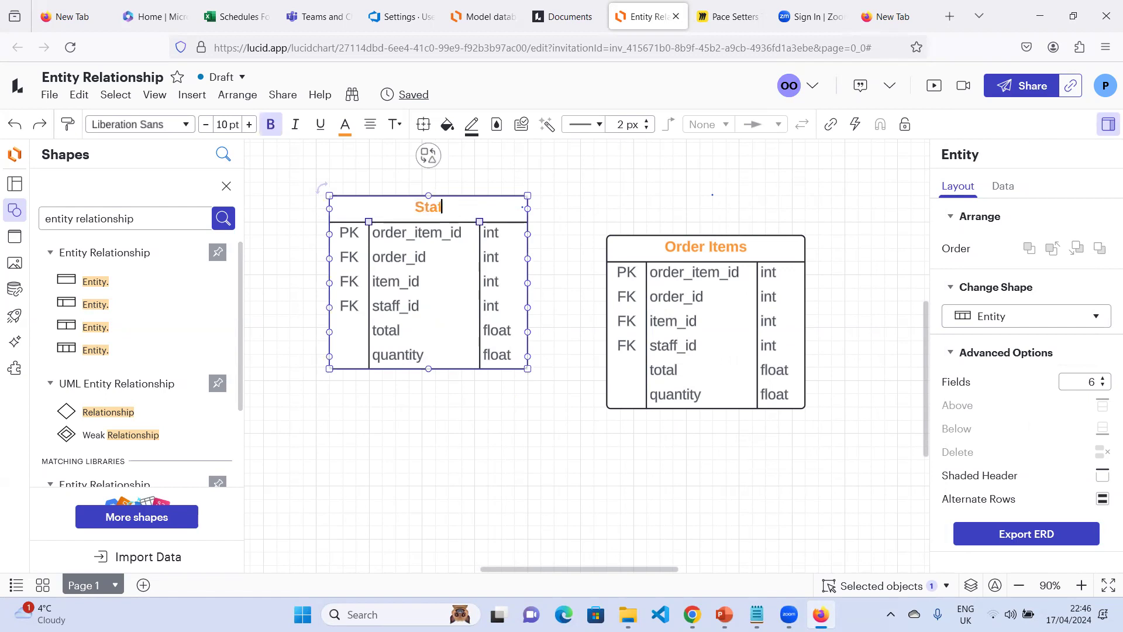
Step: Move the staff_id row to the first position of the Staff table and set its key to PK
{"action": "left_click", "coordinate": [407, 235]}
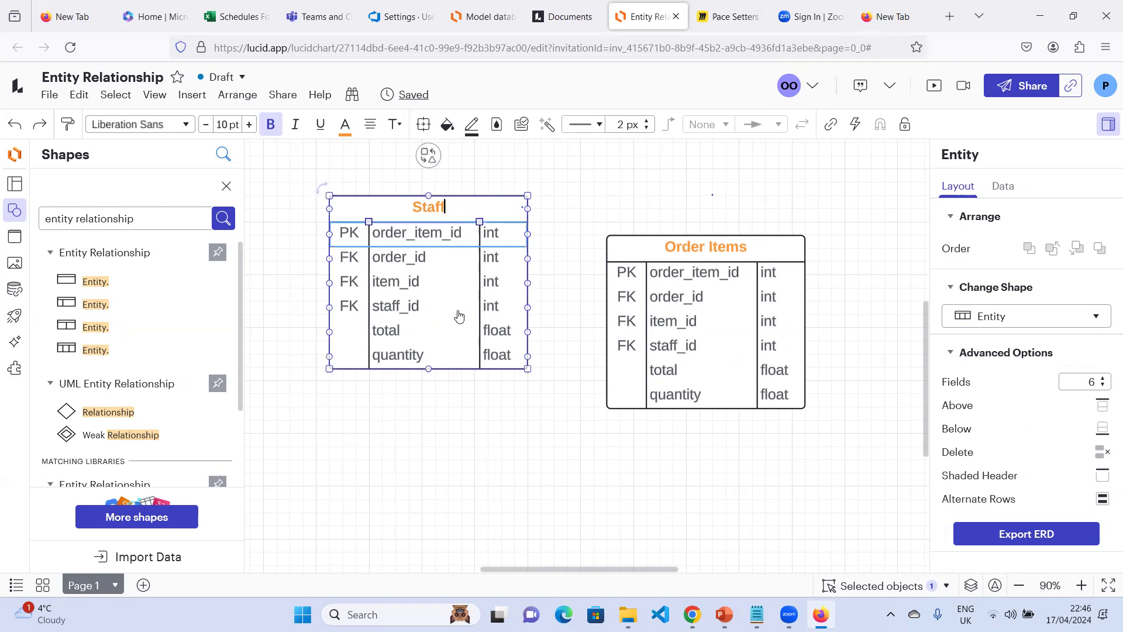
{"action": "left_click", "coordinate": [405, 306]}
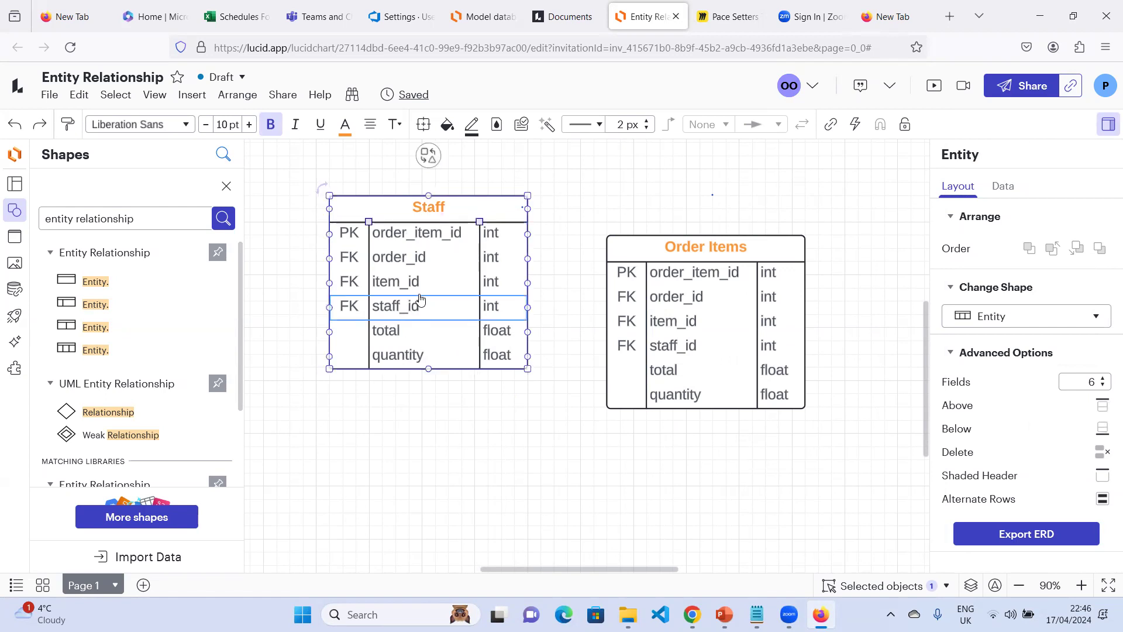
{"action": "left_click", "coordinate": [417, 299]}
{"action": "left_click", "coordinate": [416, 304]}
{"action": "mouse_move", "coordinate": [431, 296]}
{"action": "left_mouse_down"}
{"action": "mouse_move", "coordinate": [431, 252]}
{"action": "mouse_move", "coordinate": [436, 291]}
{"action": "left_mouse_up"}
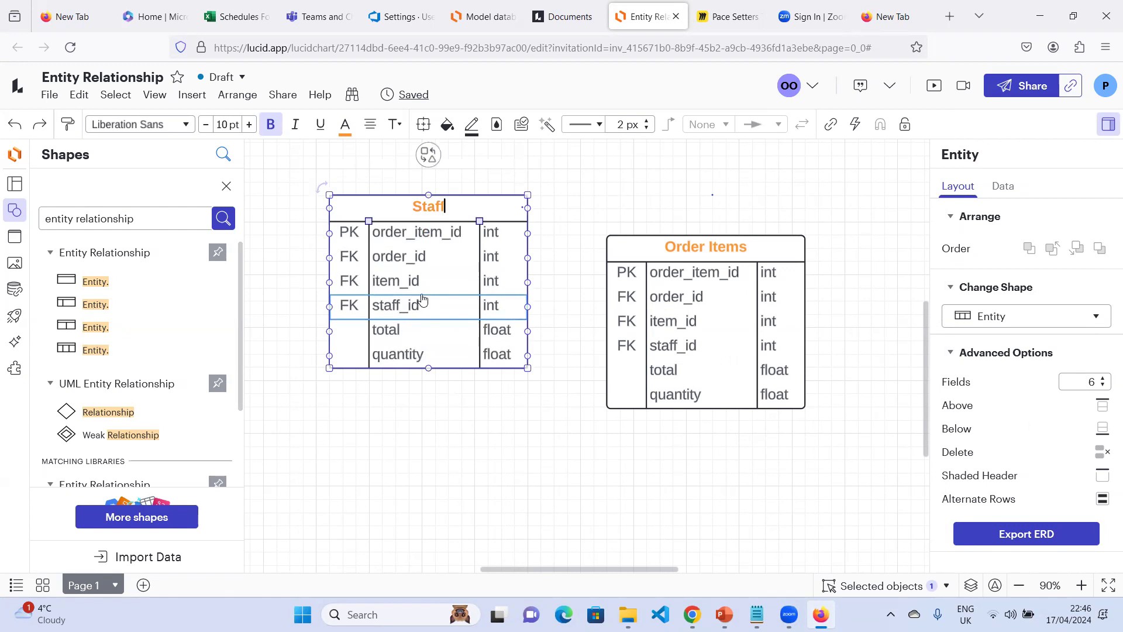
{"action": "left_click_drag", "start_coordinate": [425, 301], "coordinate": [431, 236]}
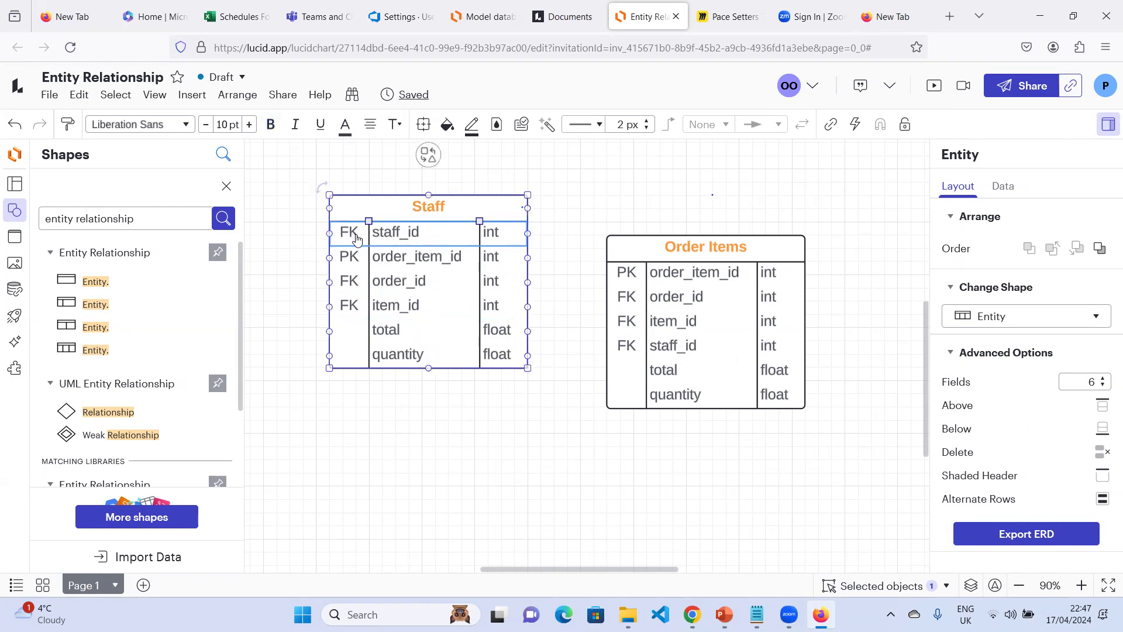
{"action": "double_click", "coordinate": [356, 232]}
{"action": "left_click", "coordinate": [357, 232]}
{"action": "key", "text": "BackSpace"}
{"action": "type", "text": "PK"}
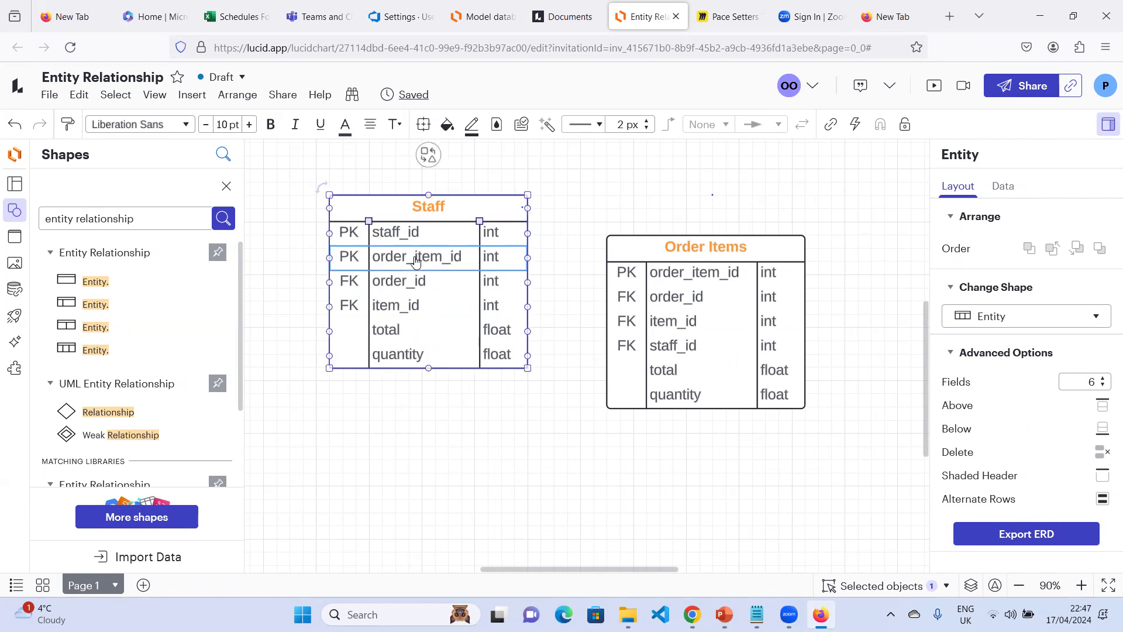
Step: Delete the order_item_id and order_id rows from the Staff table
{"action": "left_click", "coordinate": [1099, 452]}
{"action": "left_click", "coordinate": [408, 255]}
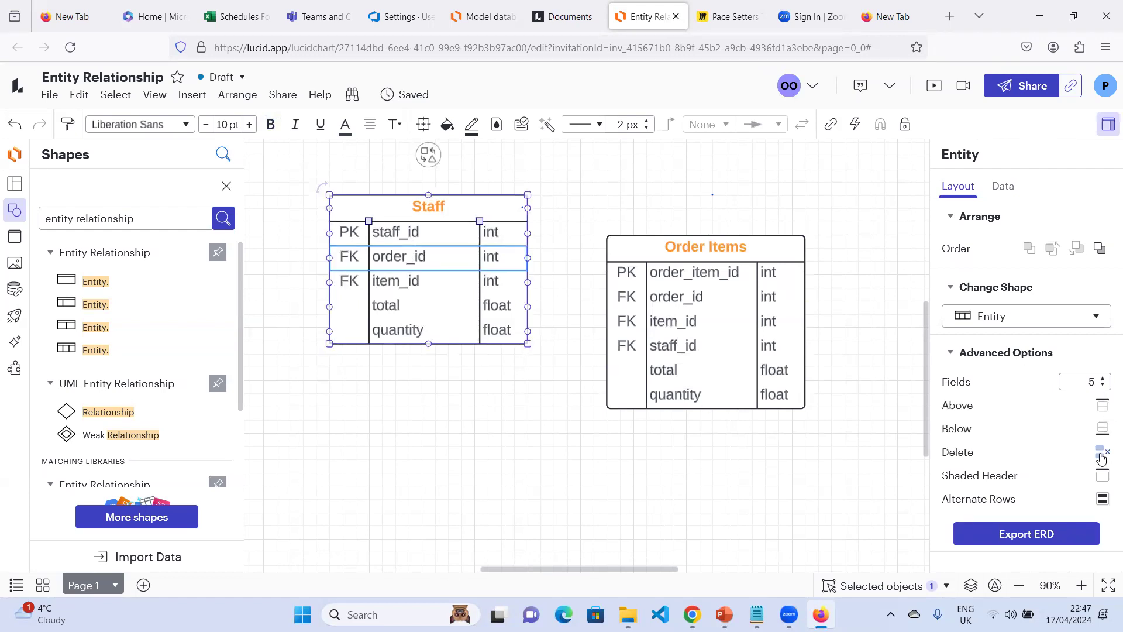
{"action": "left_click", "coordinate": [1104, 452]}
Step: Change the Staff table's item_id row to staff name with an empty key and type varchar, widening the table and its type column to fit
{"action": "left_click", "coordinate": [393, 260]}
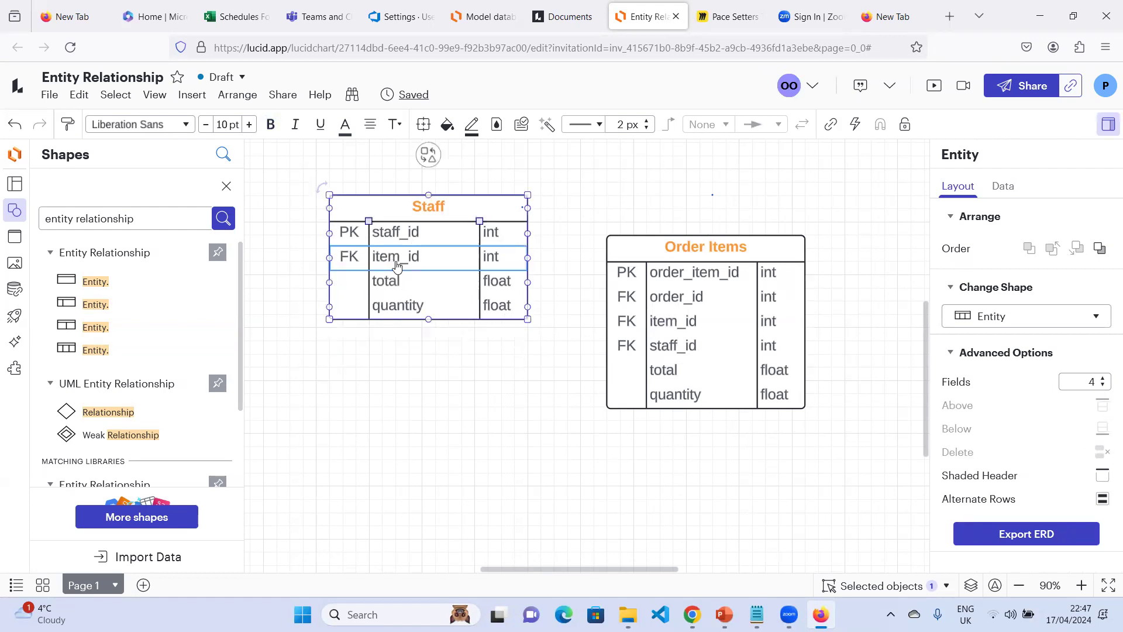
{"action": "left_click", "coordinate": [391, 256]}
{"action": "type", "text": "staff"}
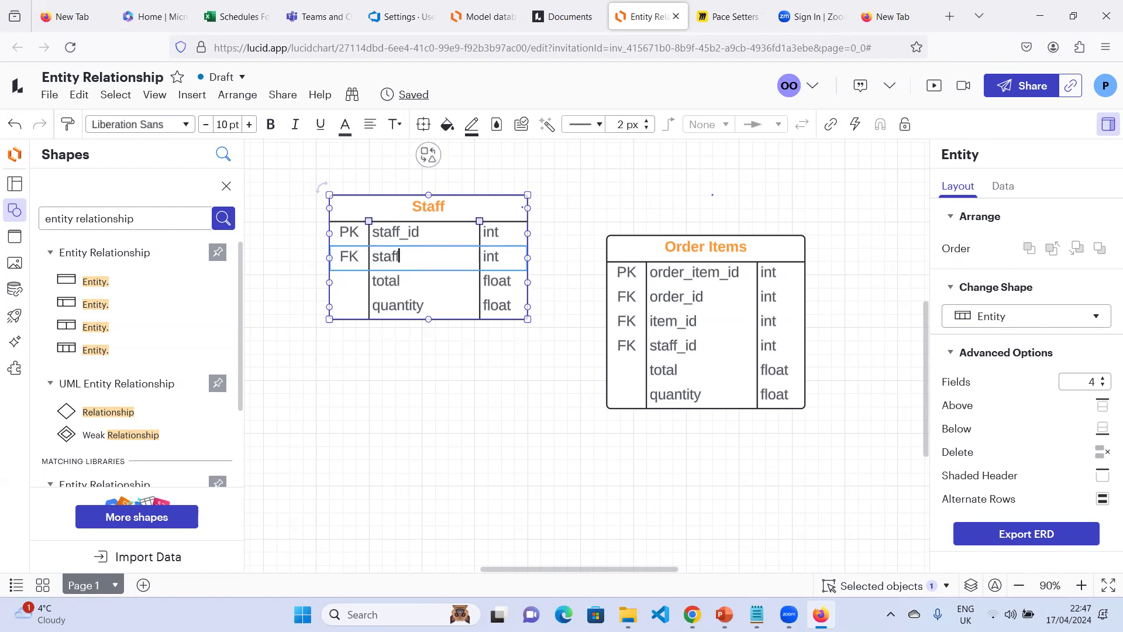
{"action": "type", "text": " rame"}
{"action": "double_click", "coordinate": [350, 255]}
{"action": "key", "text": "BackSpace"}
{"action": "double_click", "coordinate": [491, 257]}
{"action": "type", "text": "var"}
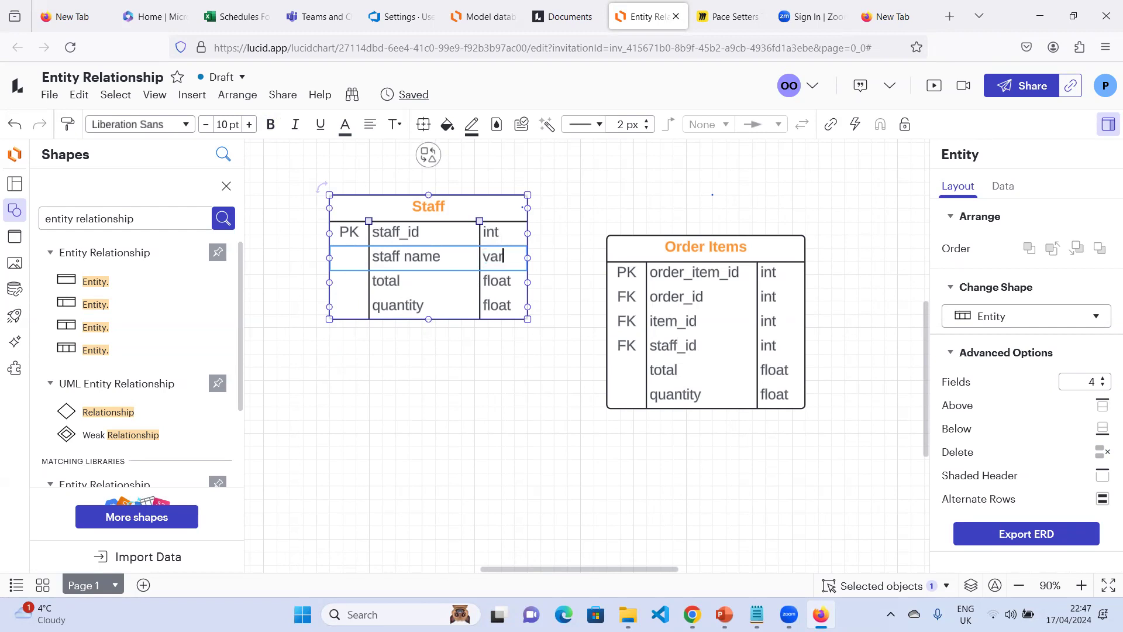
{"action": "type", "text": "char"}
{"action": "left_click_drag", "start_coordinate": [527, 320], "coordinate": [562, 329]}
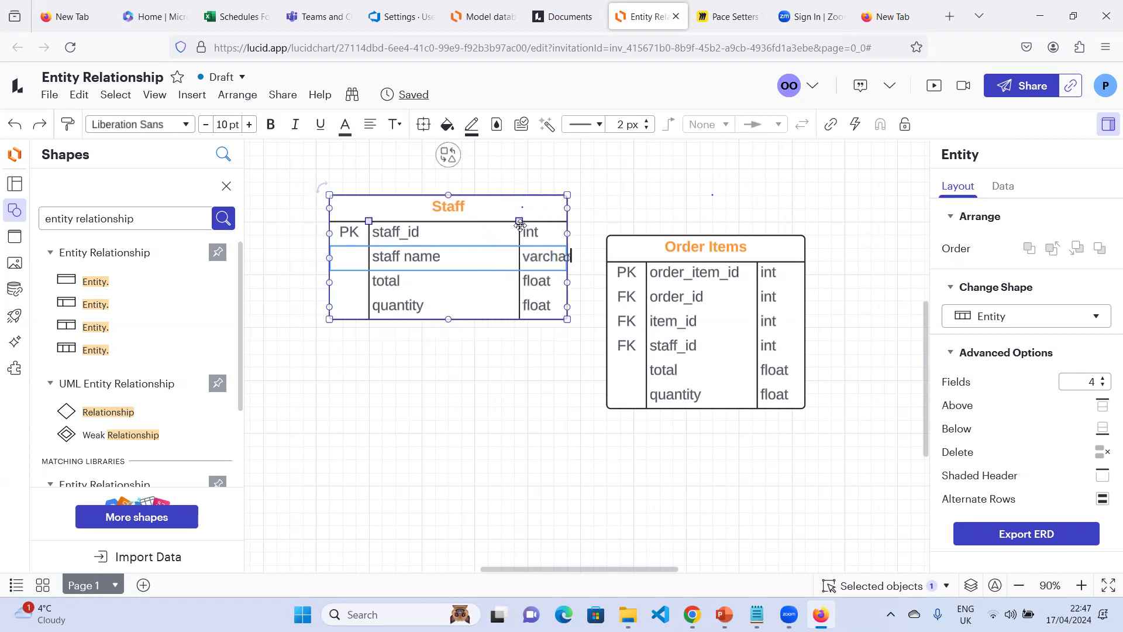
{"action": "left_click_drag", "start_coordinate": [521, 227], "coordinate": [478, 227]}
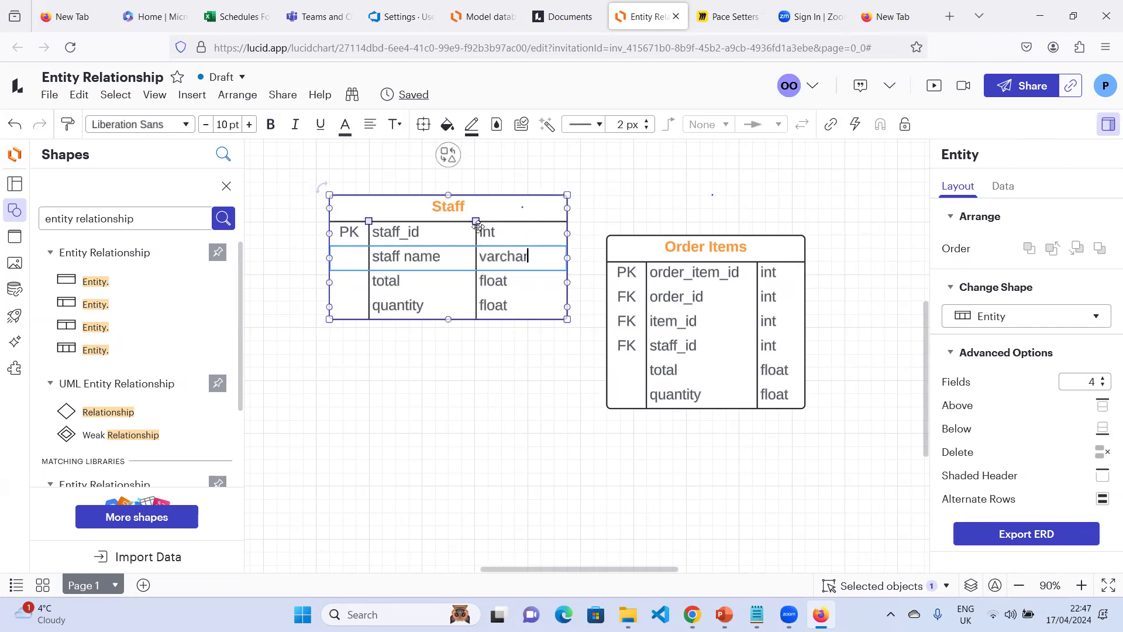